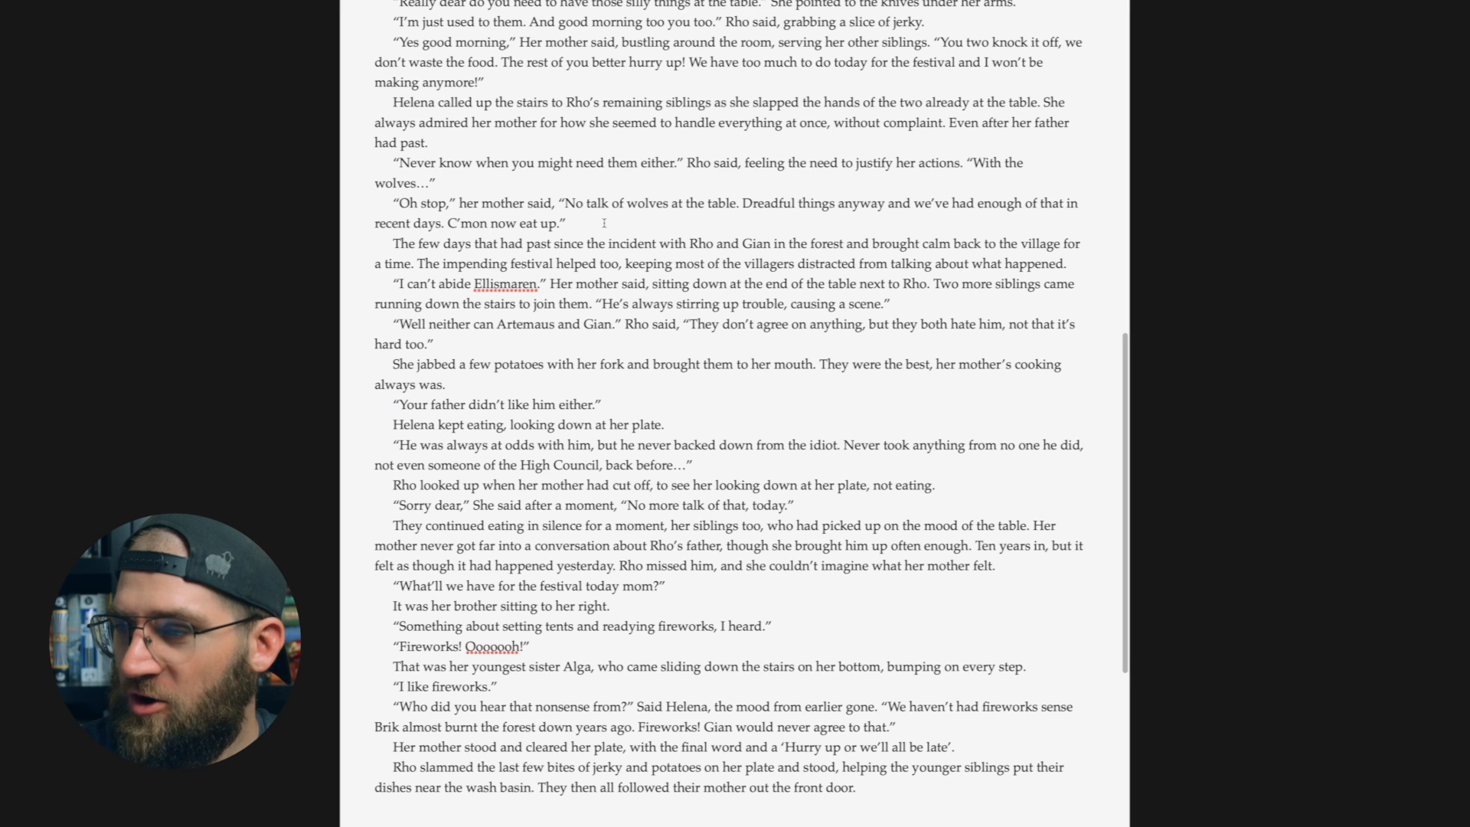
- Place the cursor at the end of the scene's last paragraph, after "out the front door."
scroll(619, 381, "down", 3)
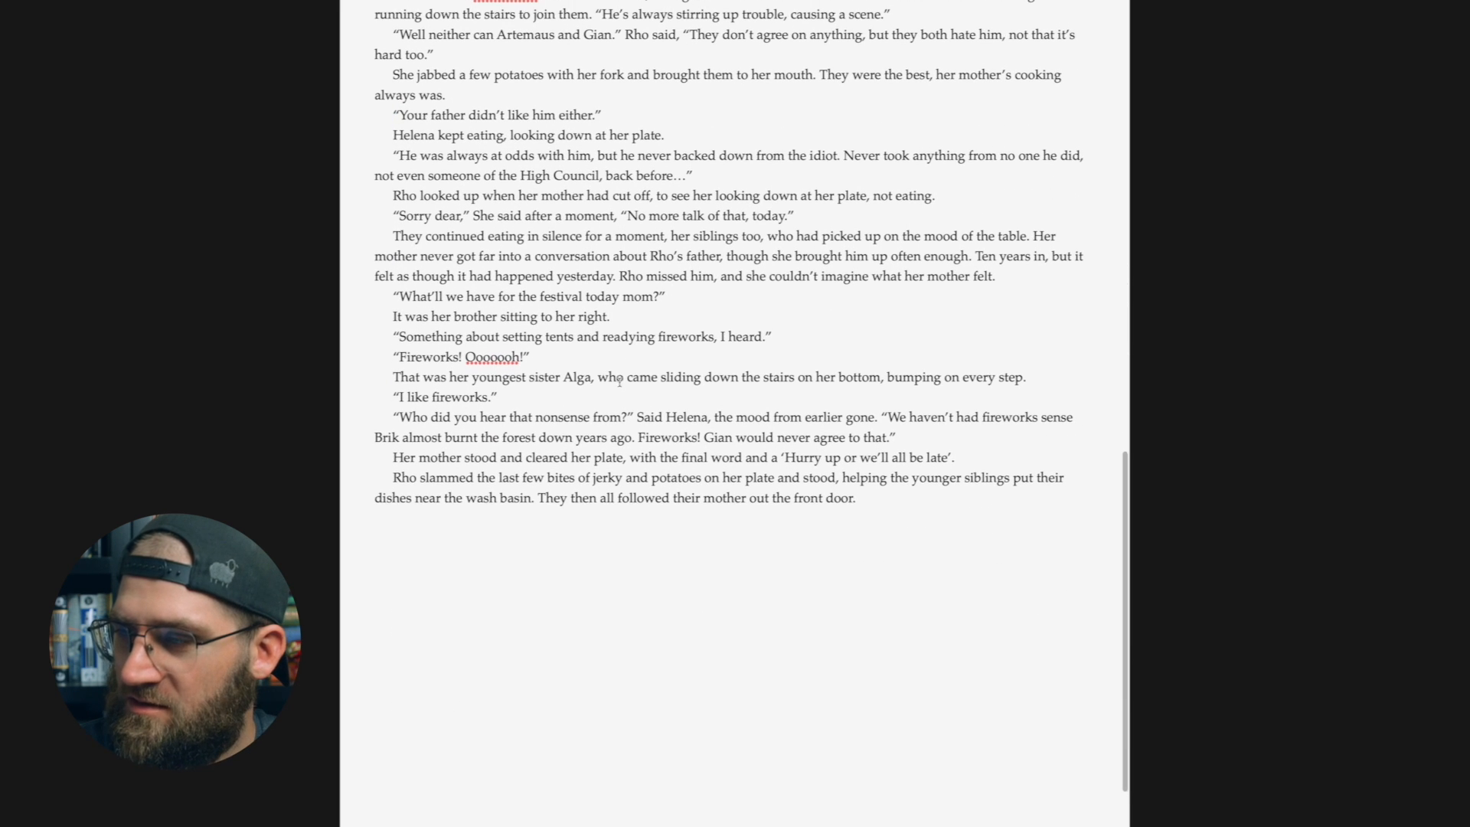
scroll(651, 375, "up", 2)
scroll(679, 379, "down", 1)
left_click(678, 391)
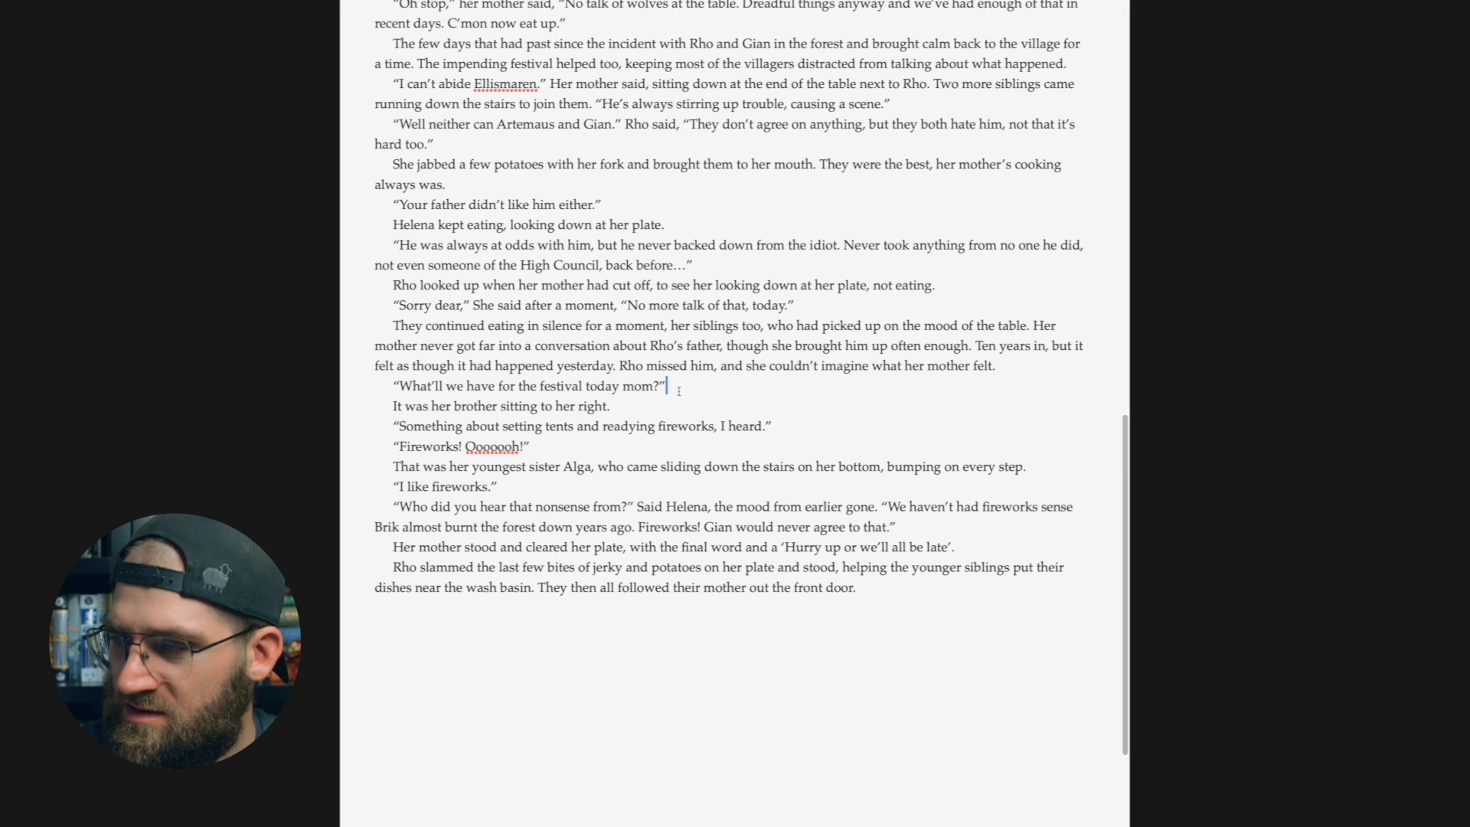
left_click(877, 604)
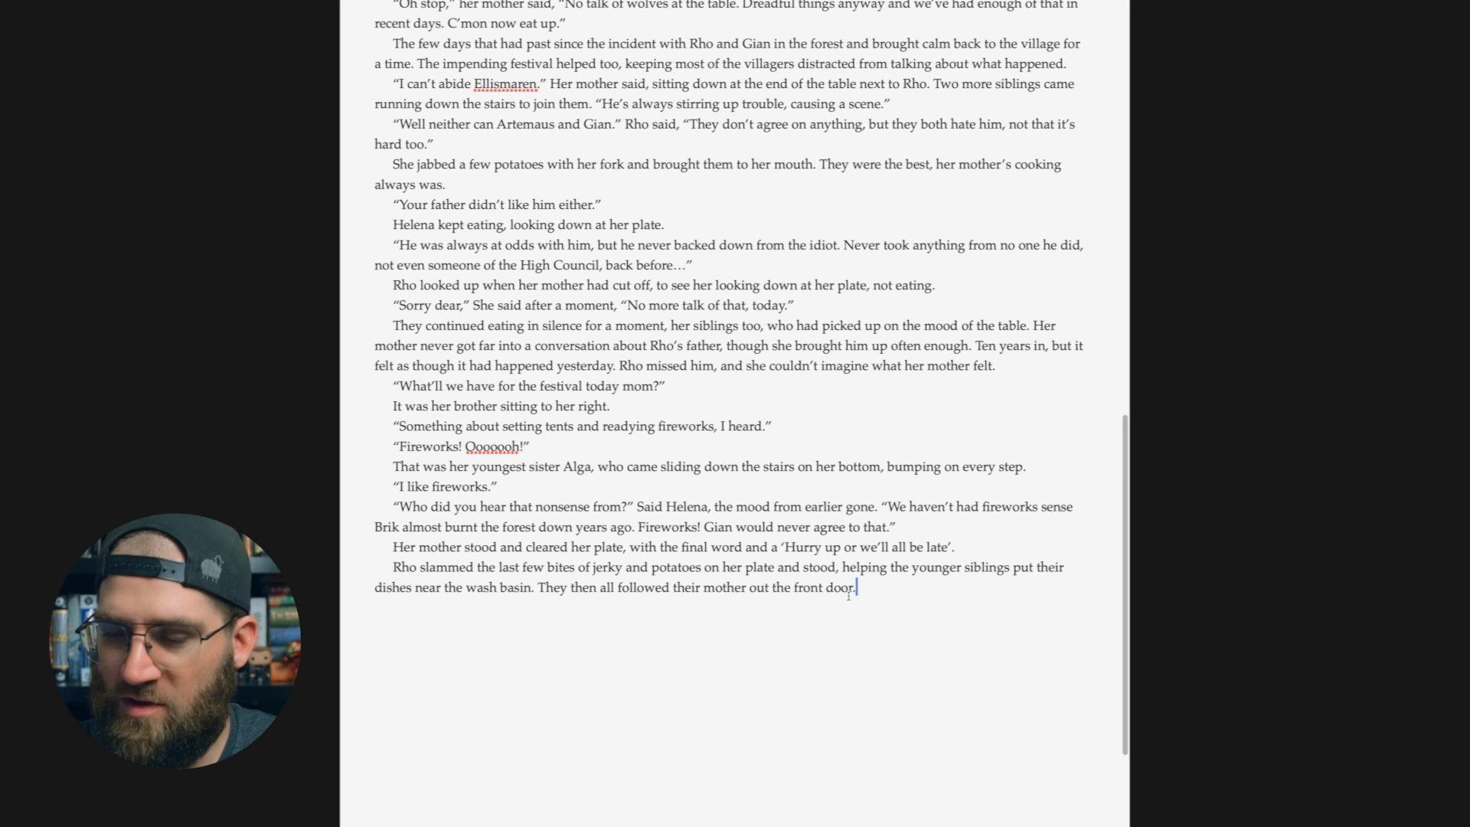
scroll(852, 595, "down", 2)
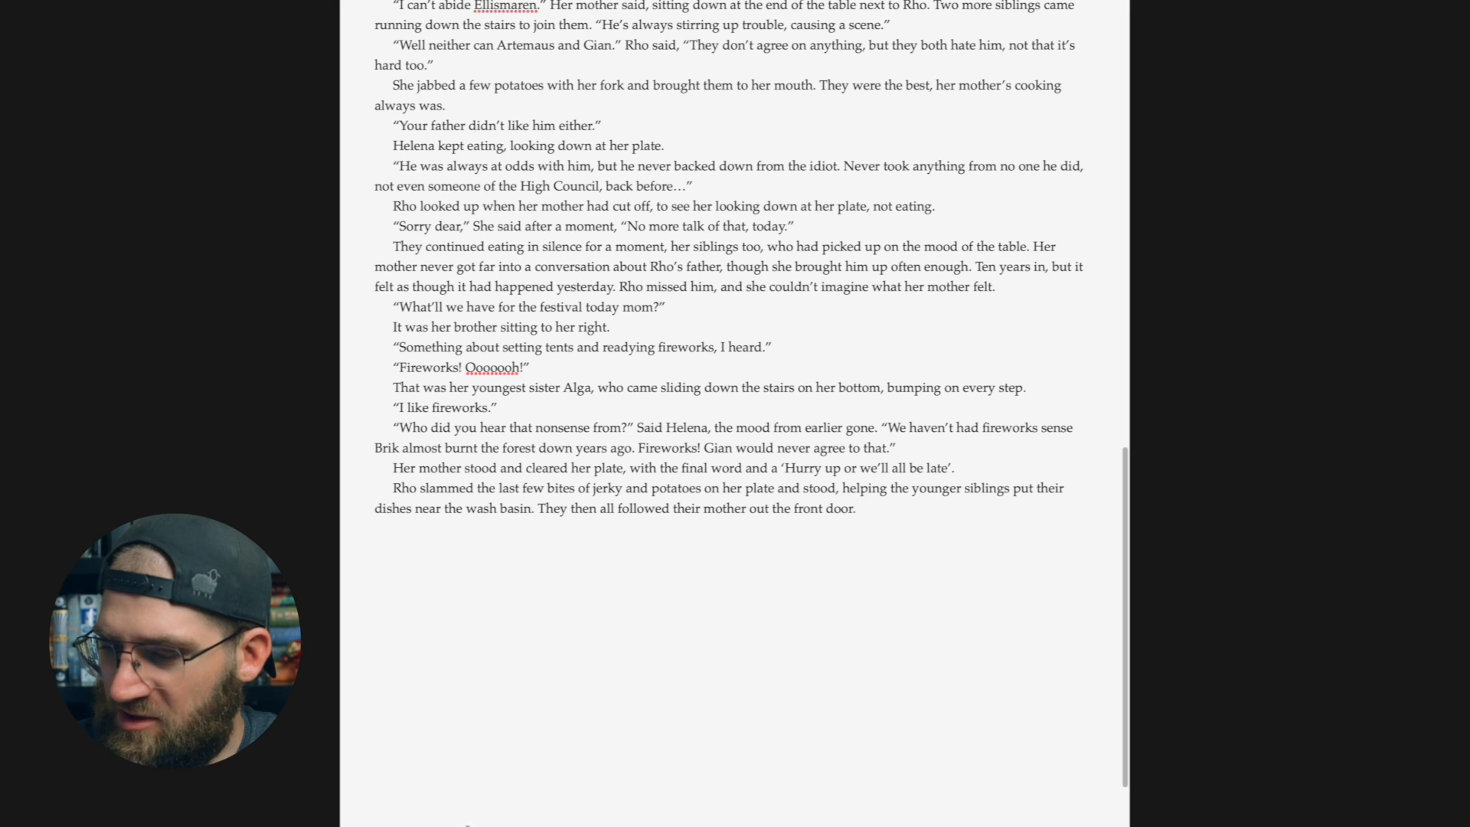
- Try the text scale at 200% and 600%, and return it to 175%
mouse_move(467, 823)
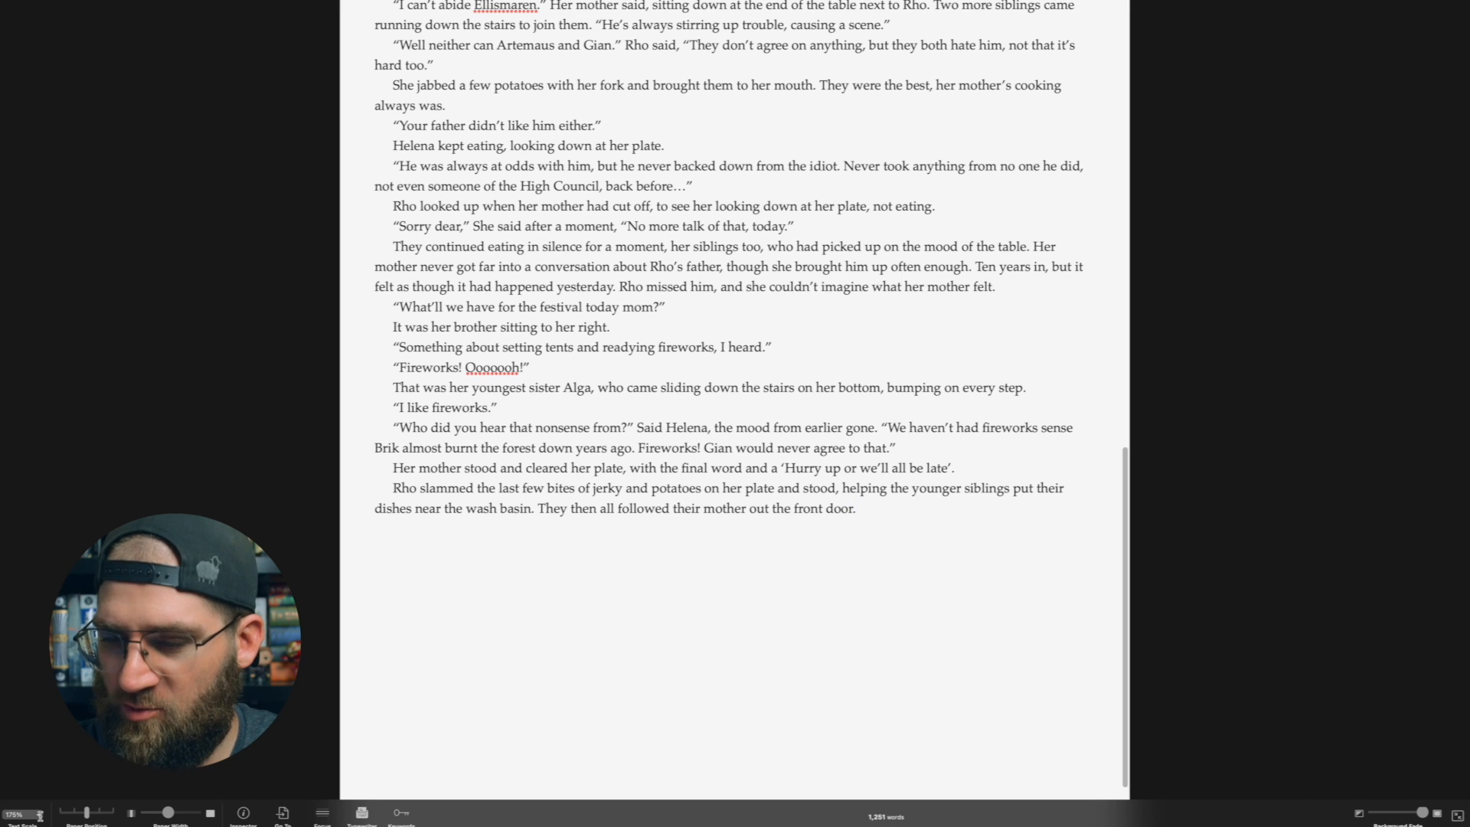
left_click(39, 816)
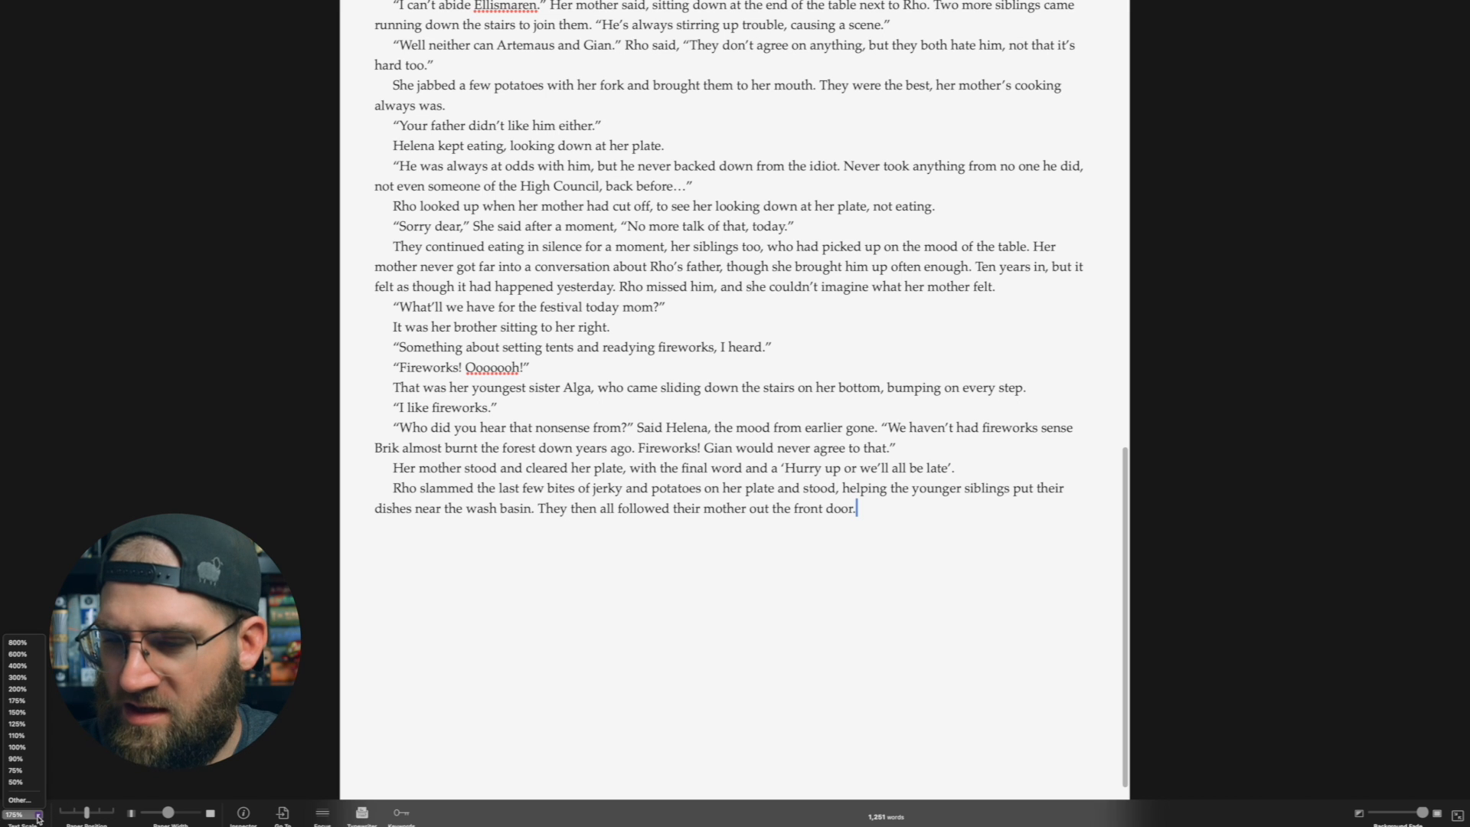
left_click(17, 689)
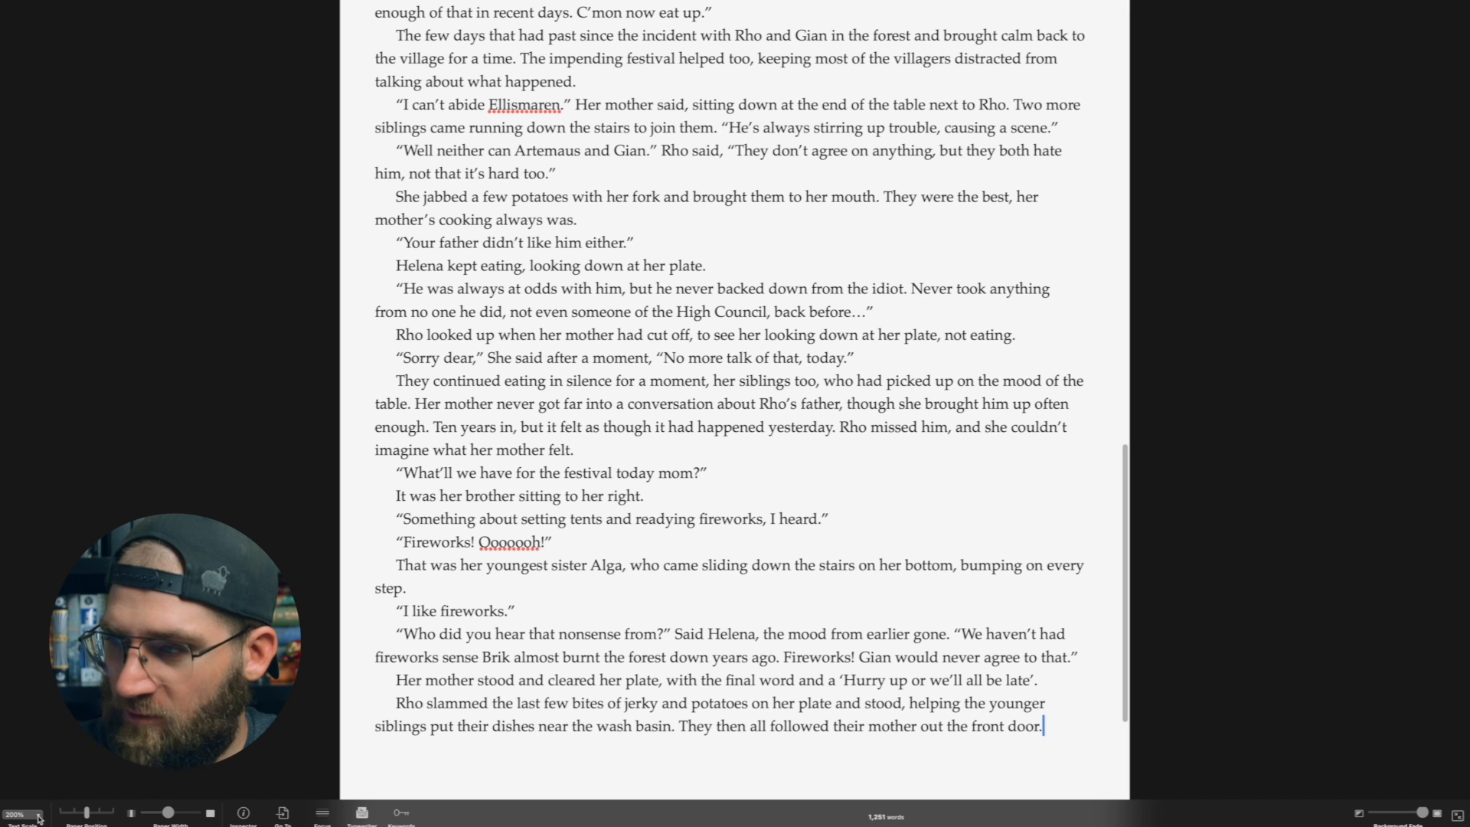
left_click(35, 815)
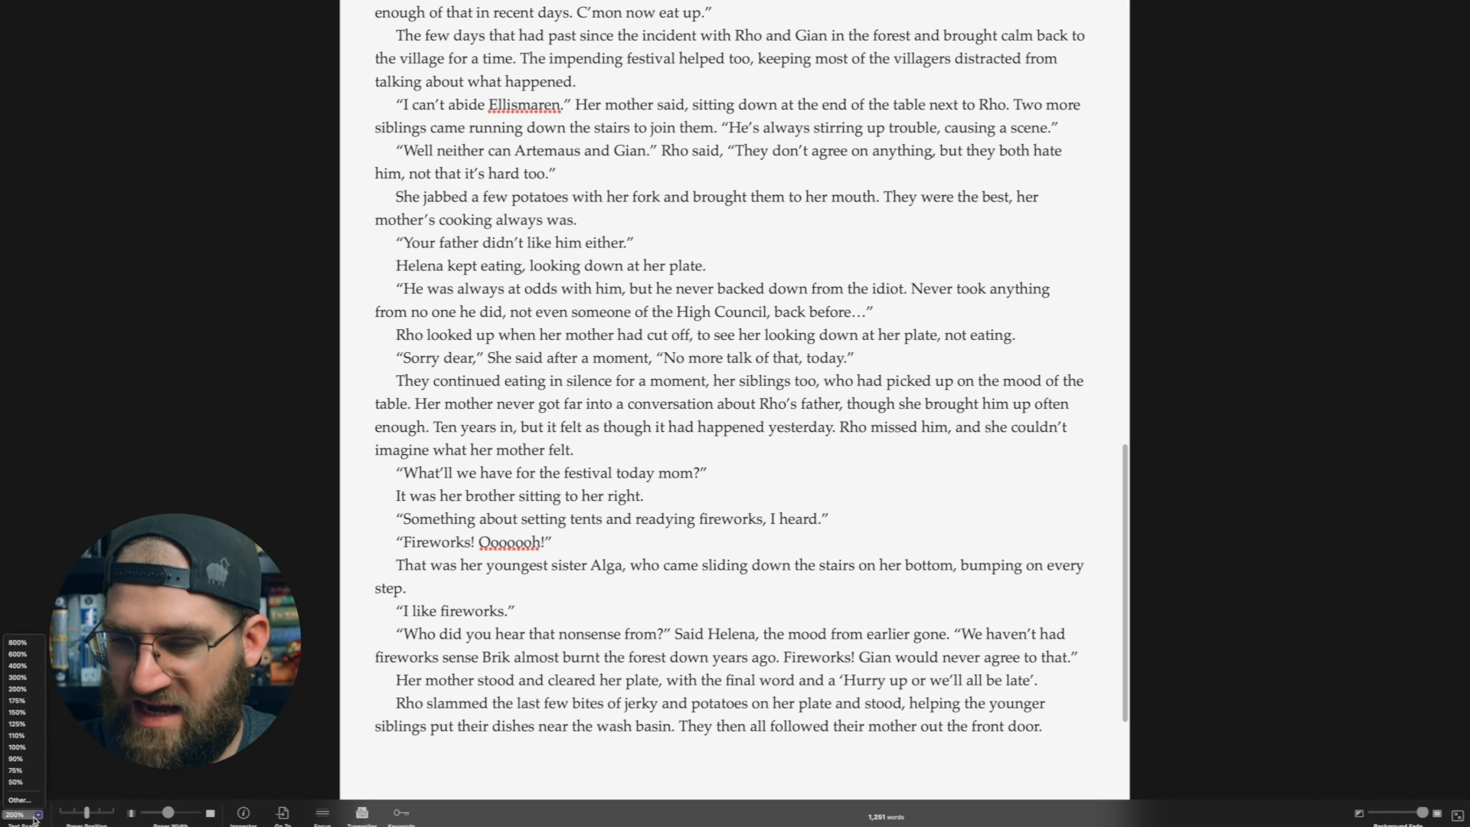
left_click(30, 653)
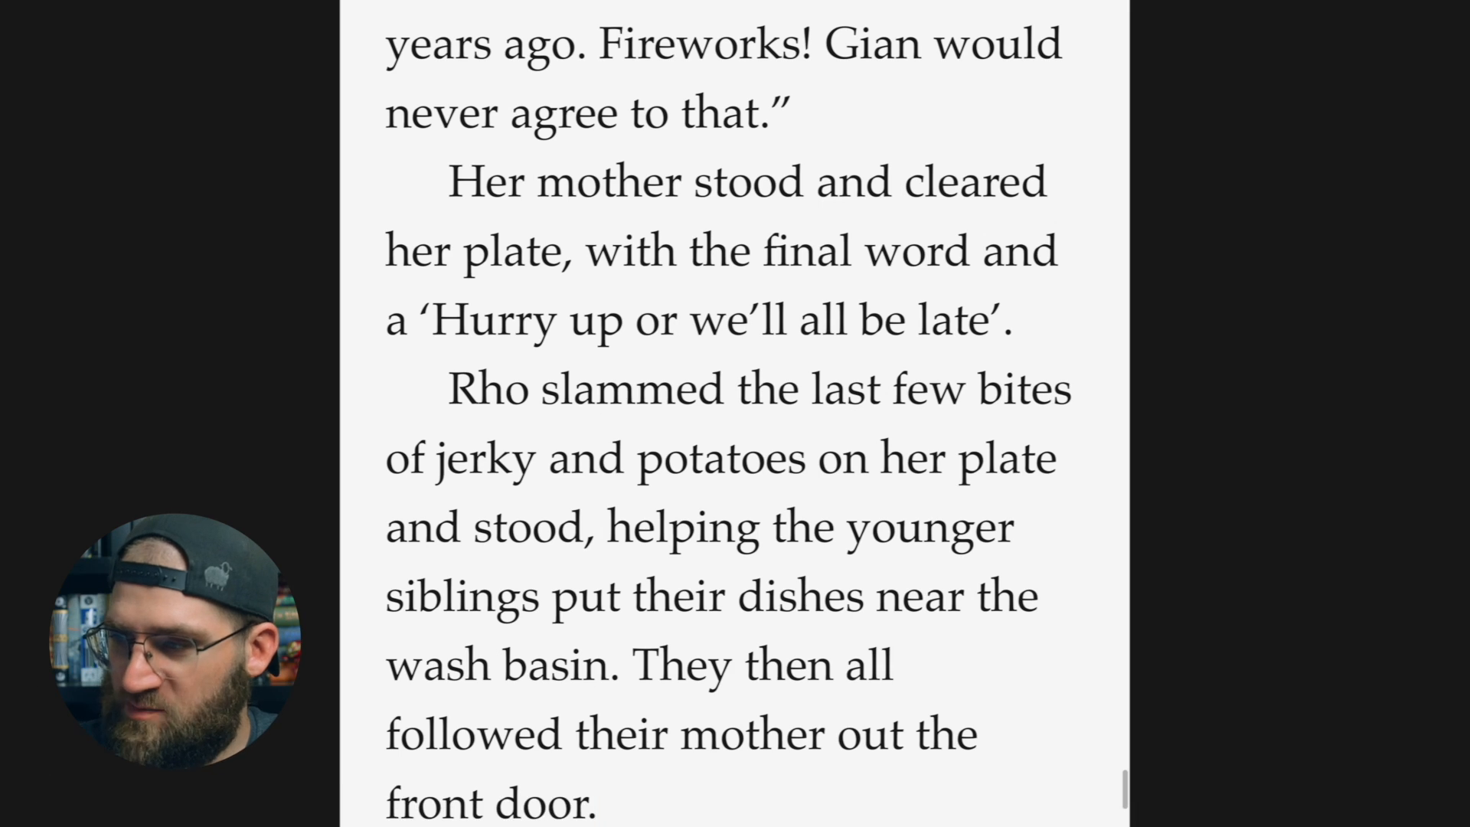
left_click(35, 814)
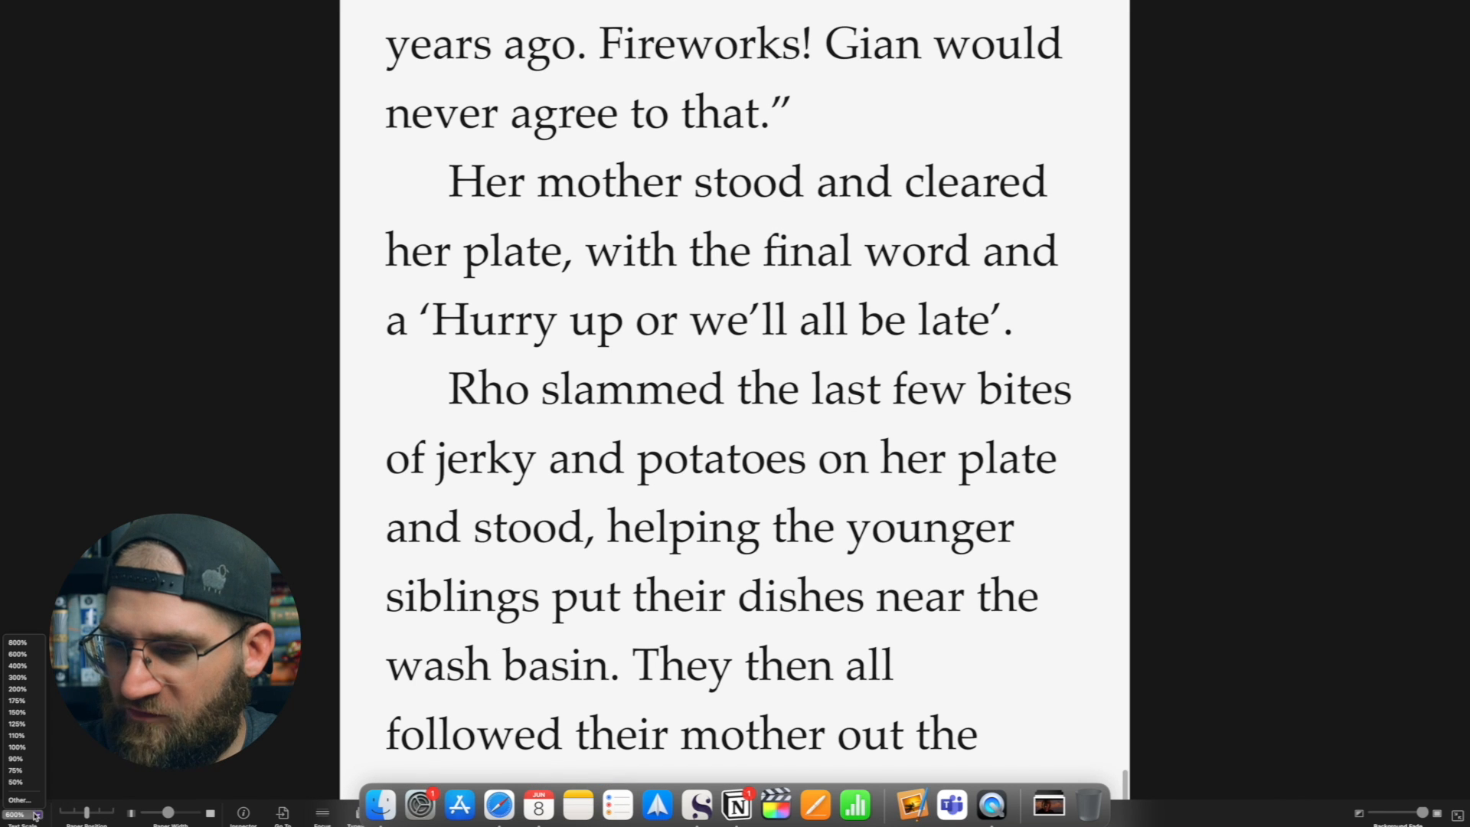
left_click(34, 717)
- Shift the paper toward the left of the display and bring it back to the center
mouse_move(62, 817)
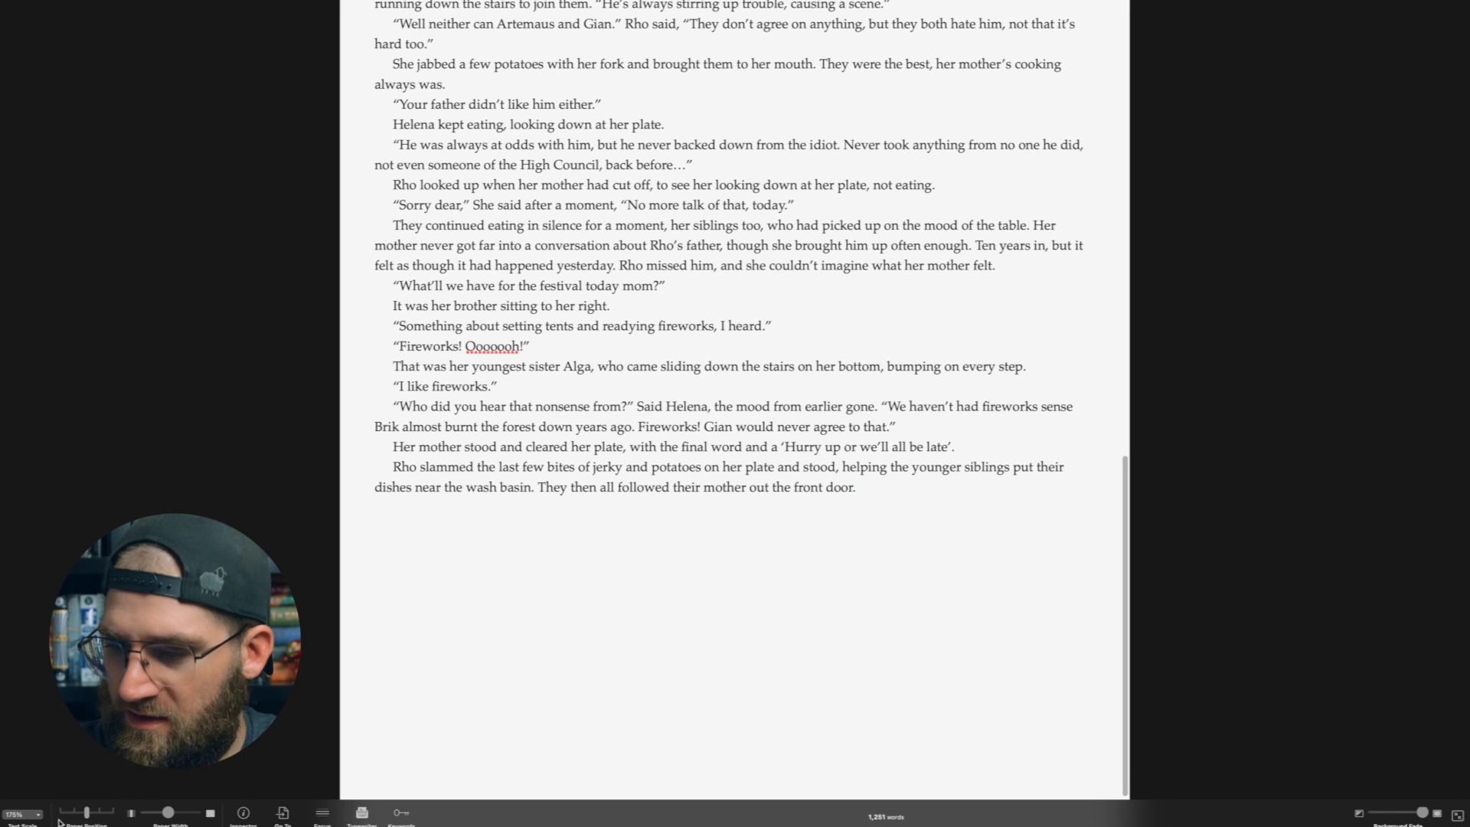
mouse_move(75, 818)
left_mouse_down()
mouse_move(104, 818)
mouse_move(76, 817)
left_mouse_up()
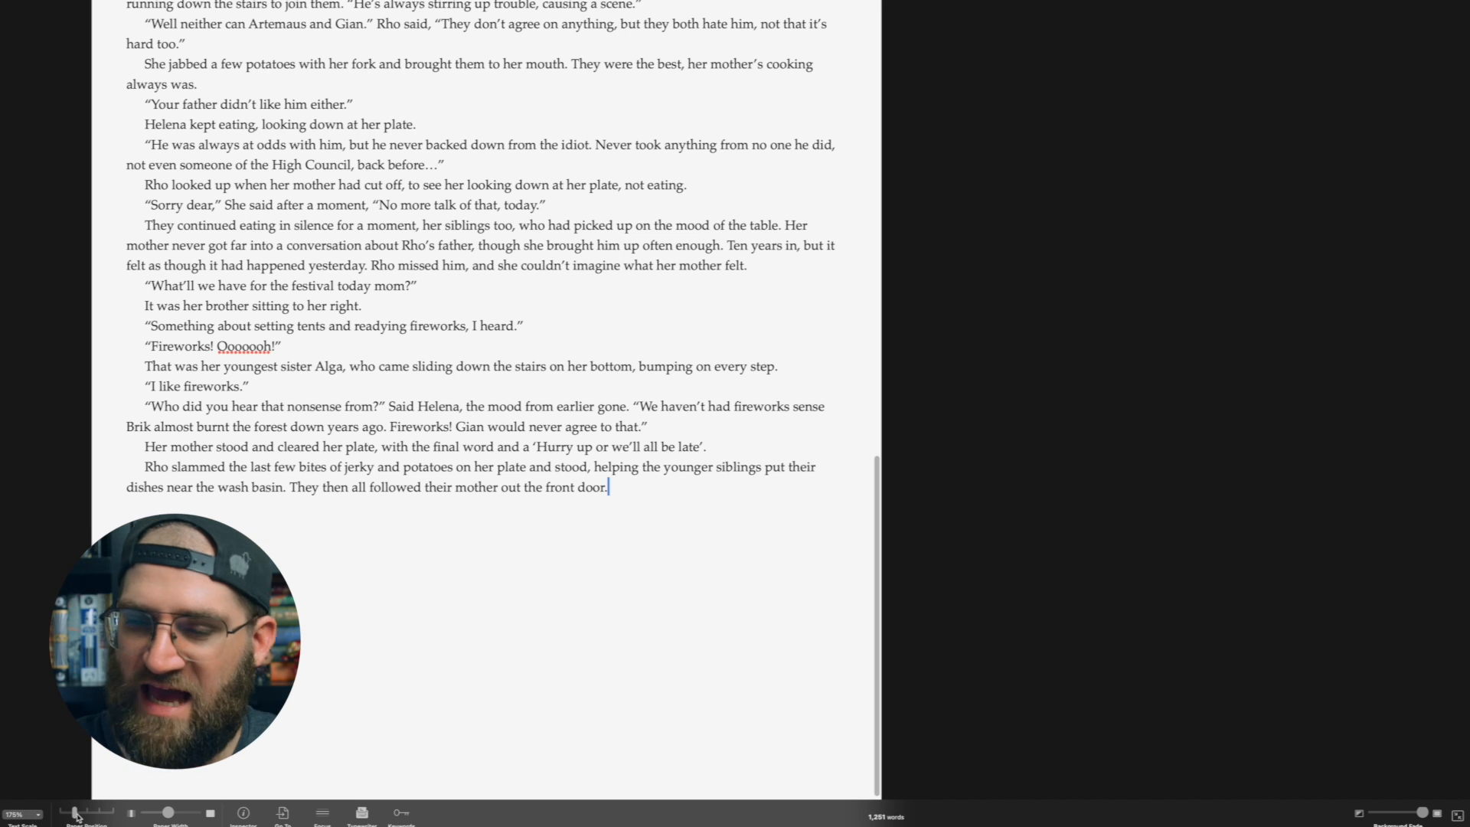
mouse_move(77, 816)
left_mouse_down()
mouse_move(65, 816)
mouse_move(87, 818)
left_mouse_up()
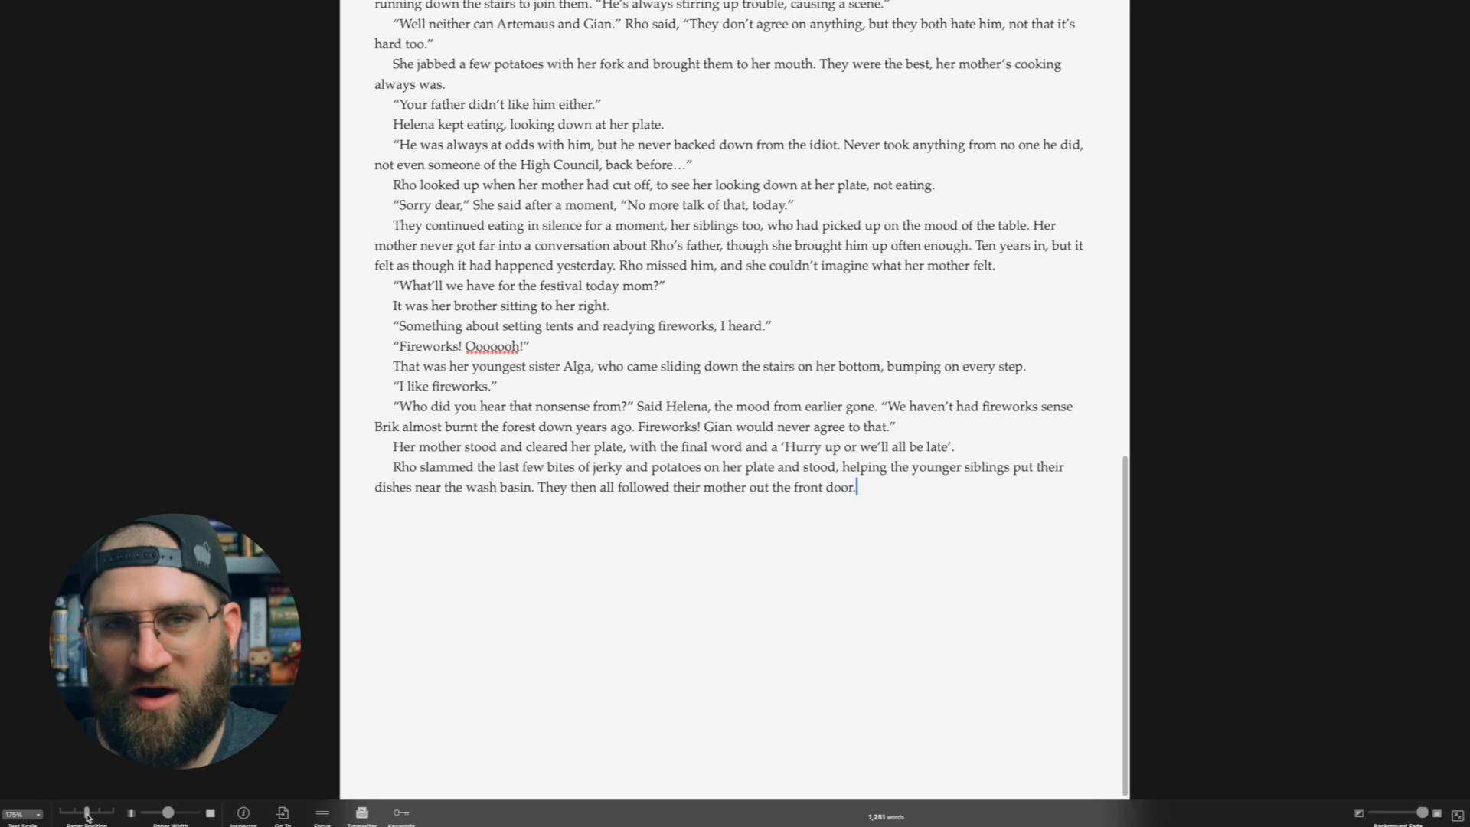
- Try a narrower and a much wider paper, and settle on a medium paper width
mouse_move(169, 818)
left_mouse_down()
mouse_move(184, 820)
mouse_move(148, 819)
mouse_move(166, 817)
left_mouse_up()
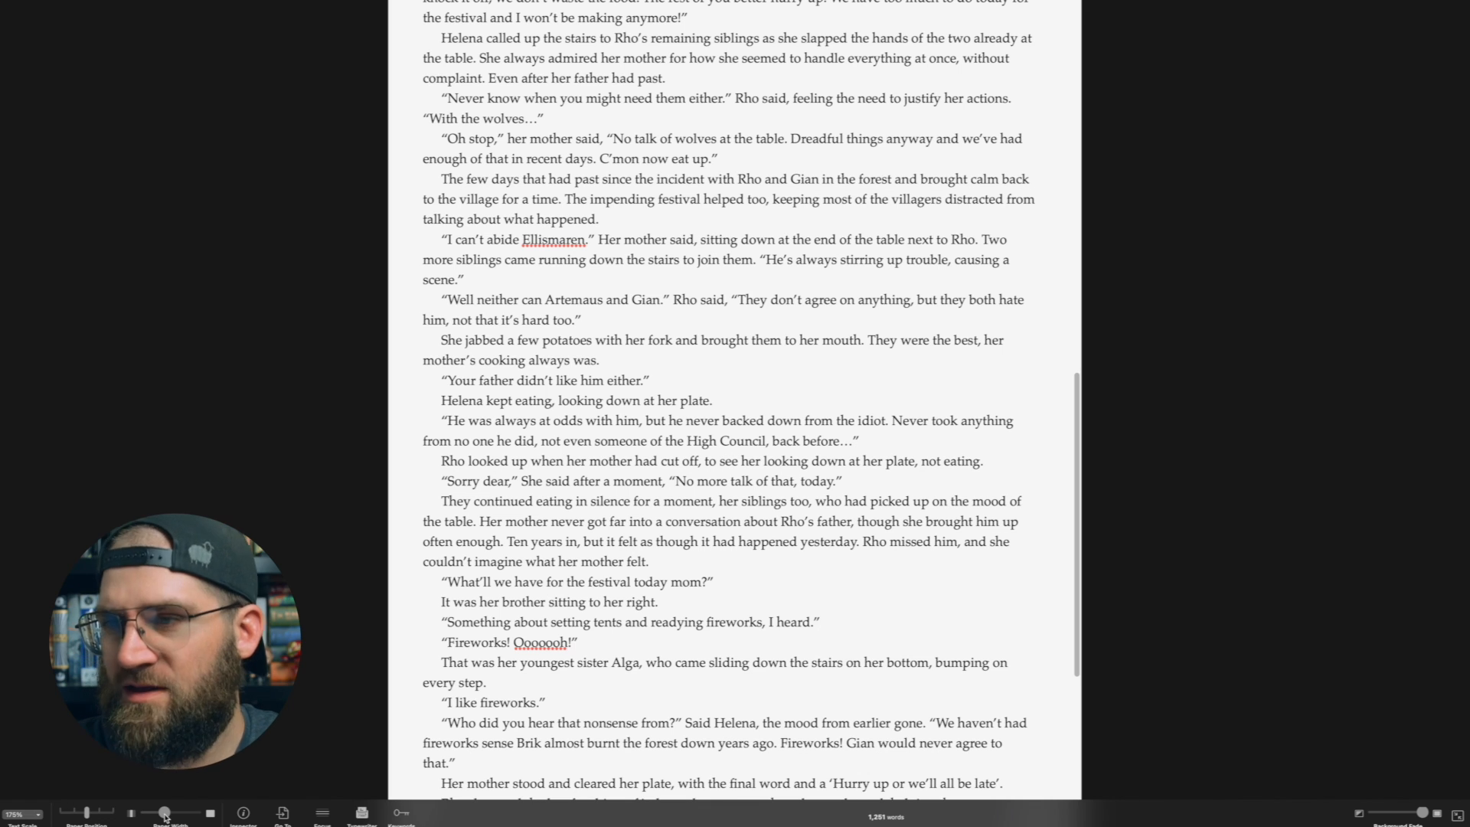
left_click_drag(165, 817, 184, 815)
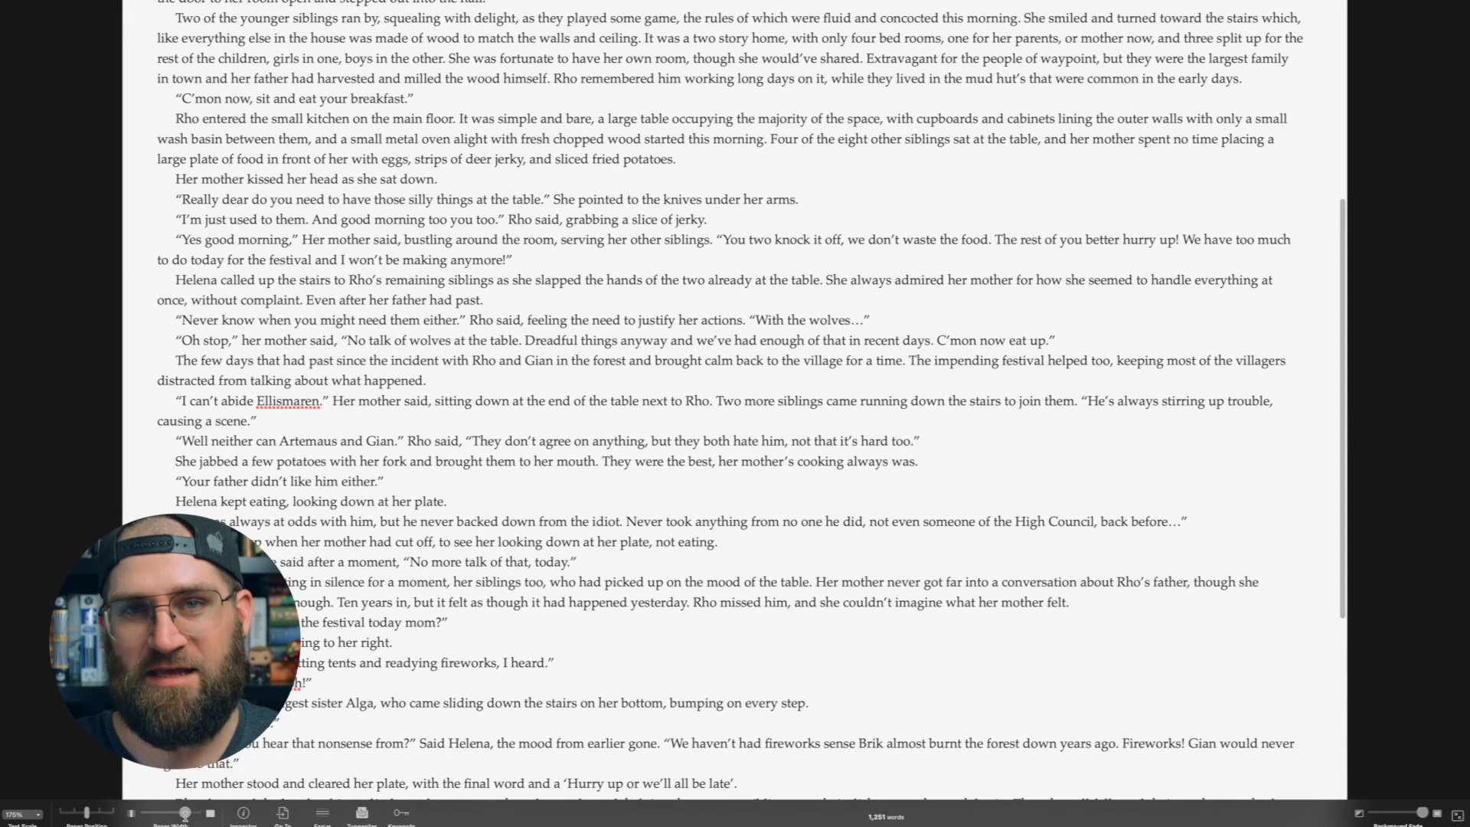
mouse_move(185, 816)
left_mouse_down()
mouse_move(151, 816)
mouse_move(170, 817)
left_mouse_up()
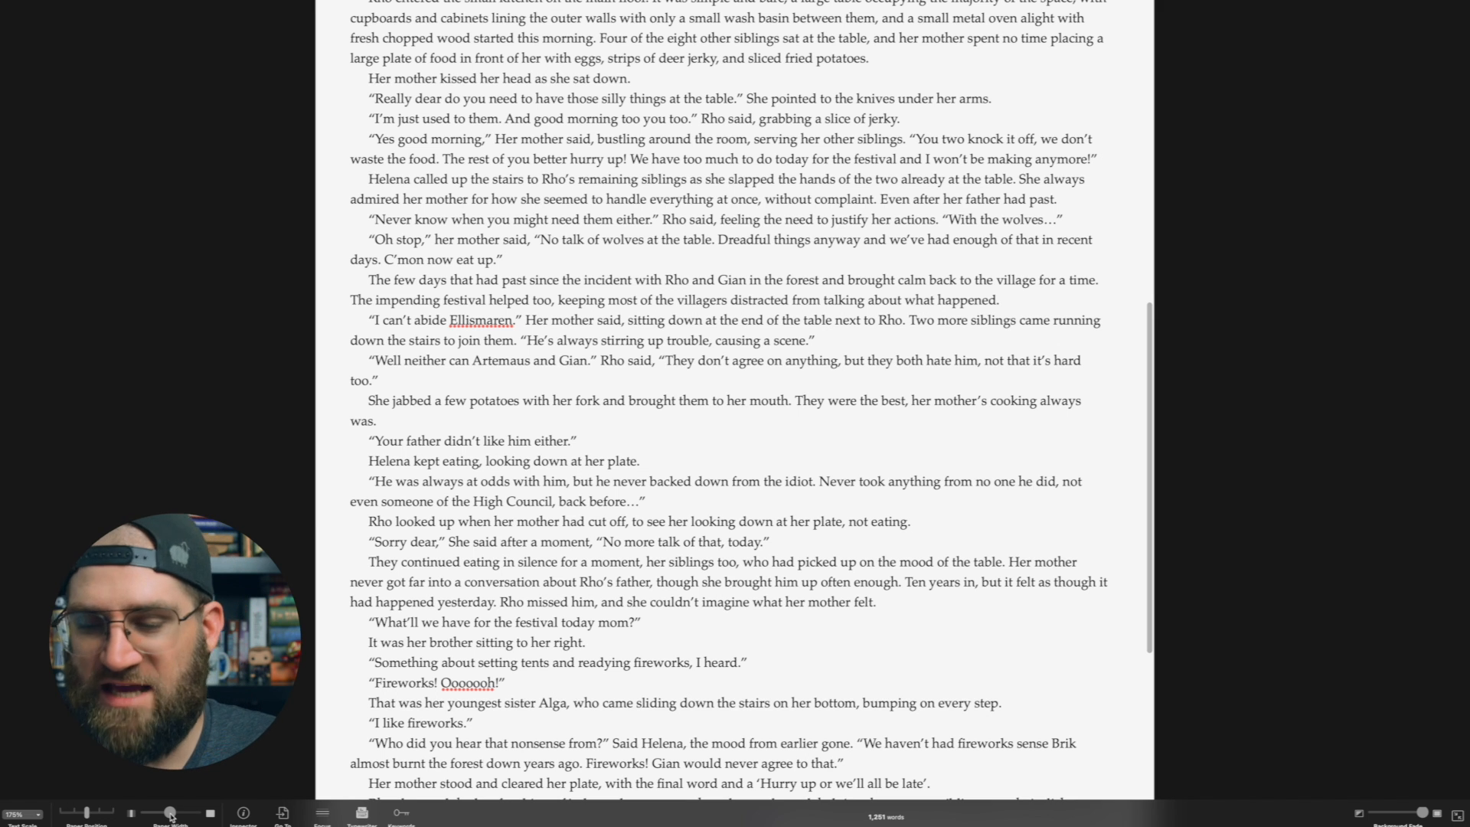
- Show the floating inspector for the Set Up document and switch it through the Picture and Keywords views
left_click(244, 815)
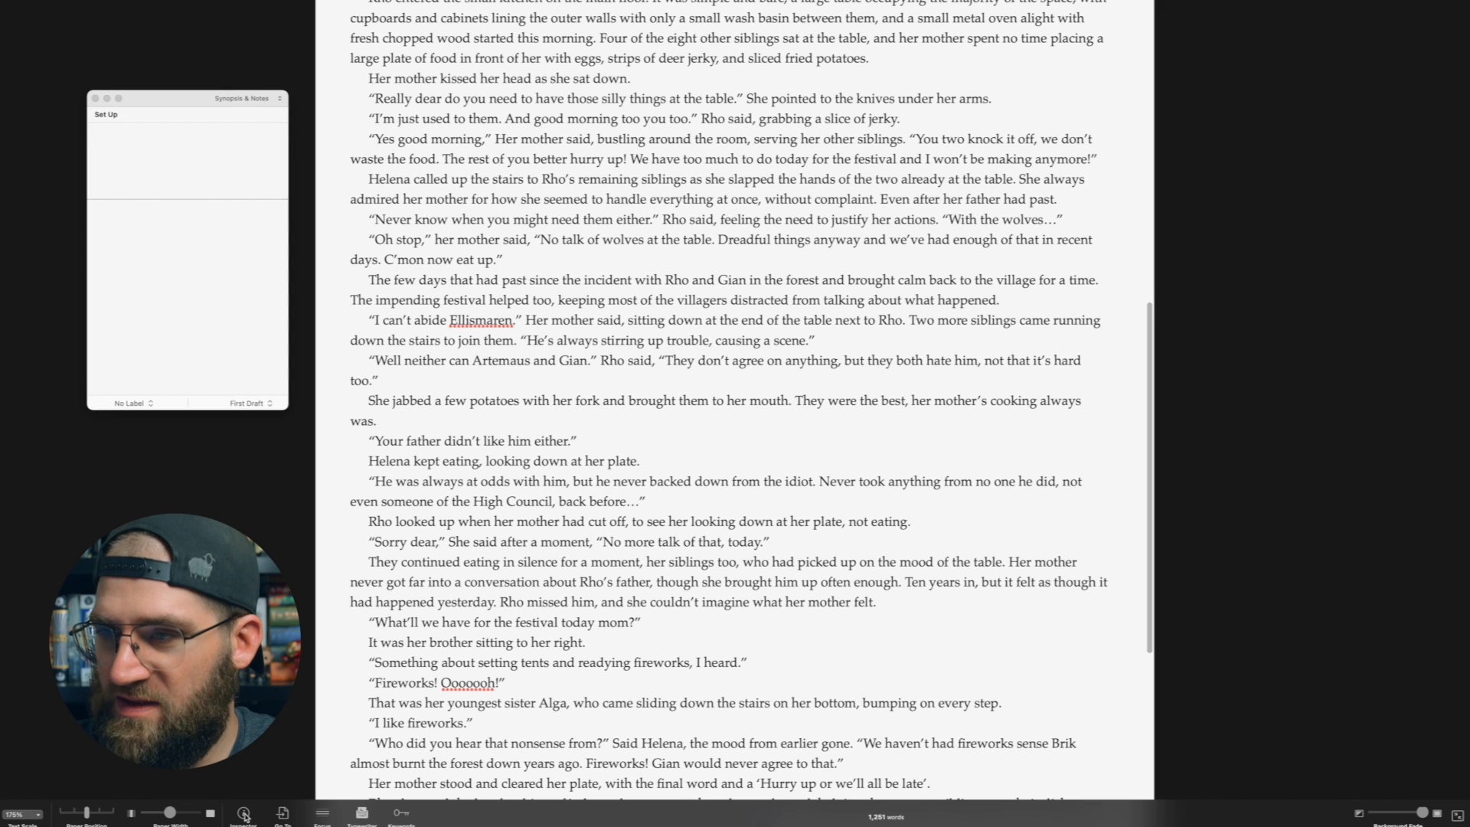
left_click(151, 146)
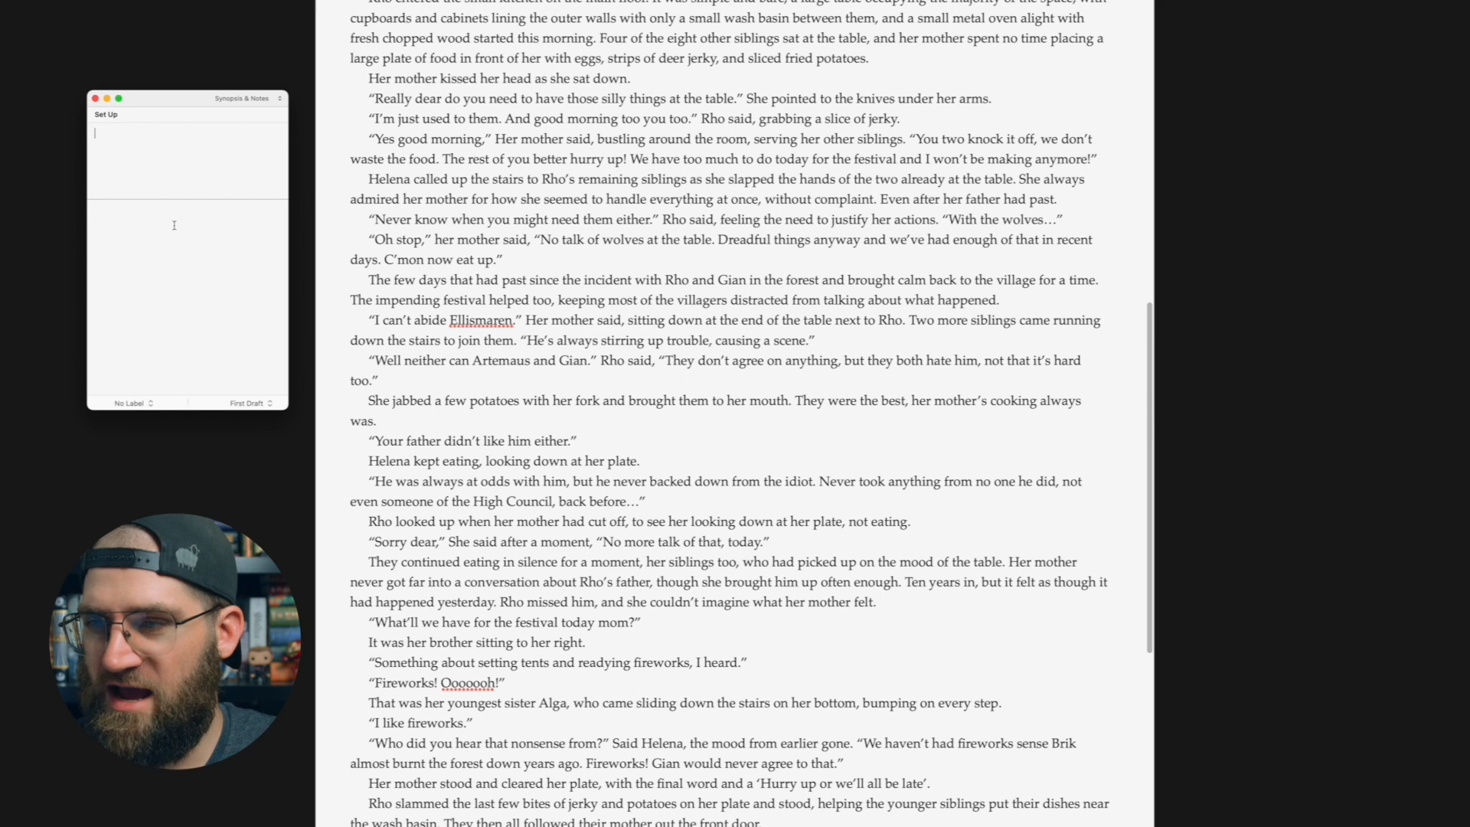
left_click(277, 100)
left_click(255, 116)
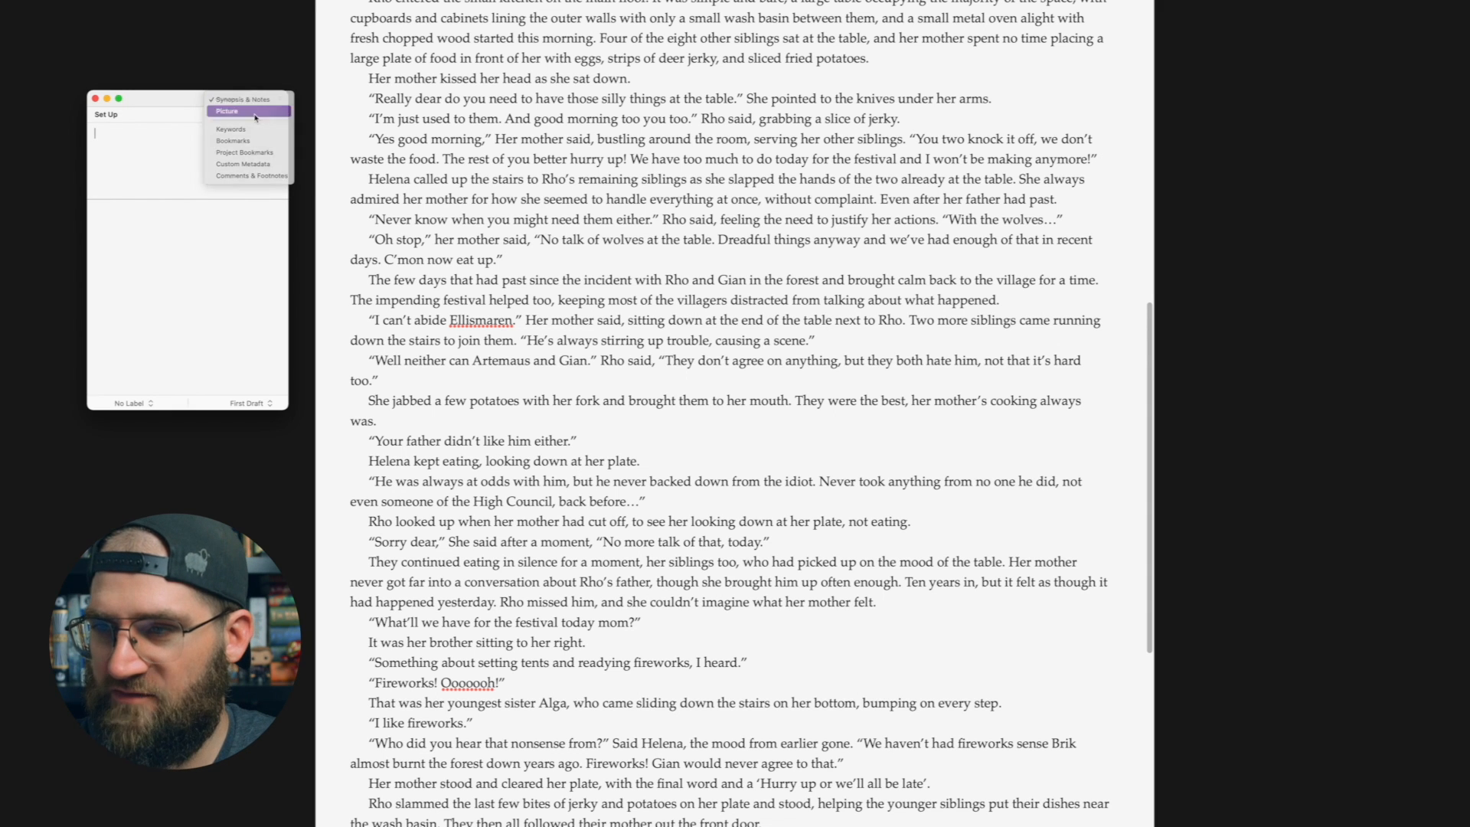
left_click(269, 102)
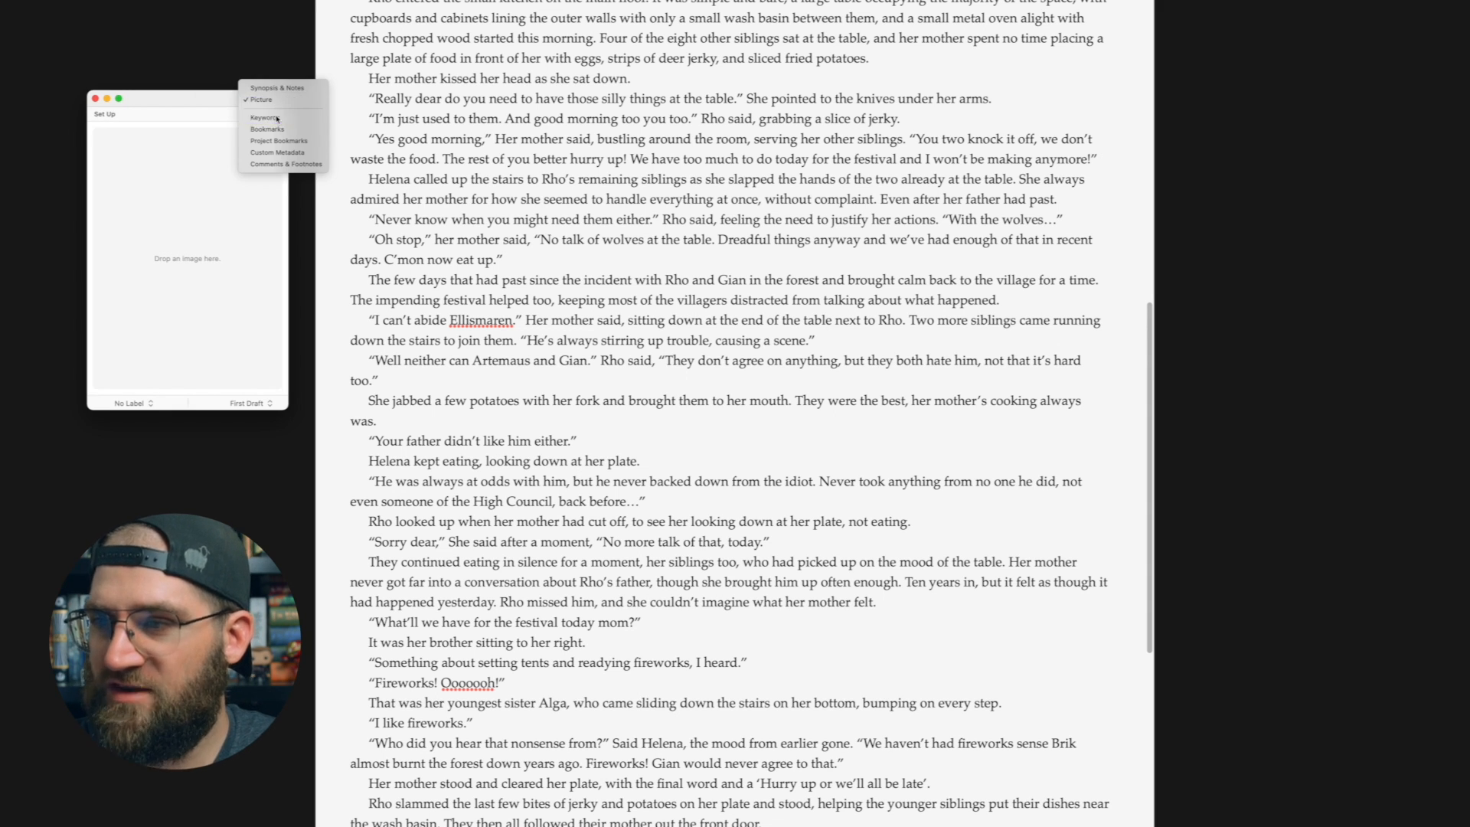
left_click(266, 117)
left_click(270, 103)
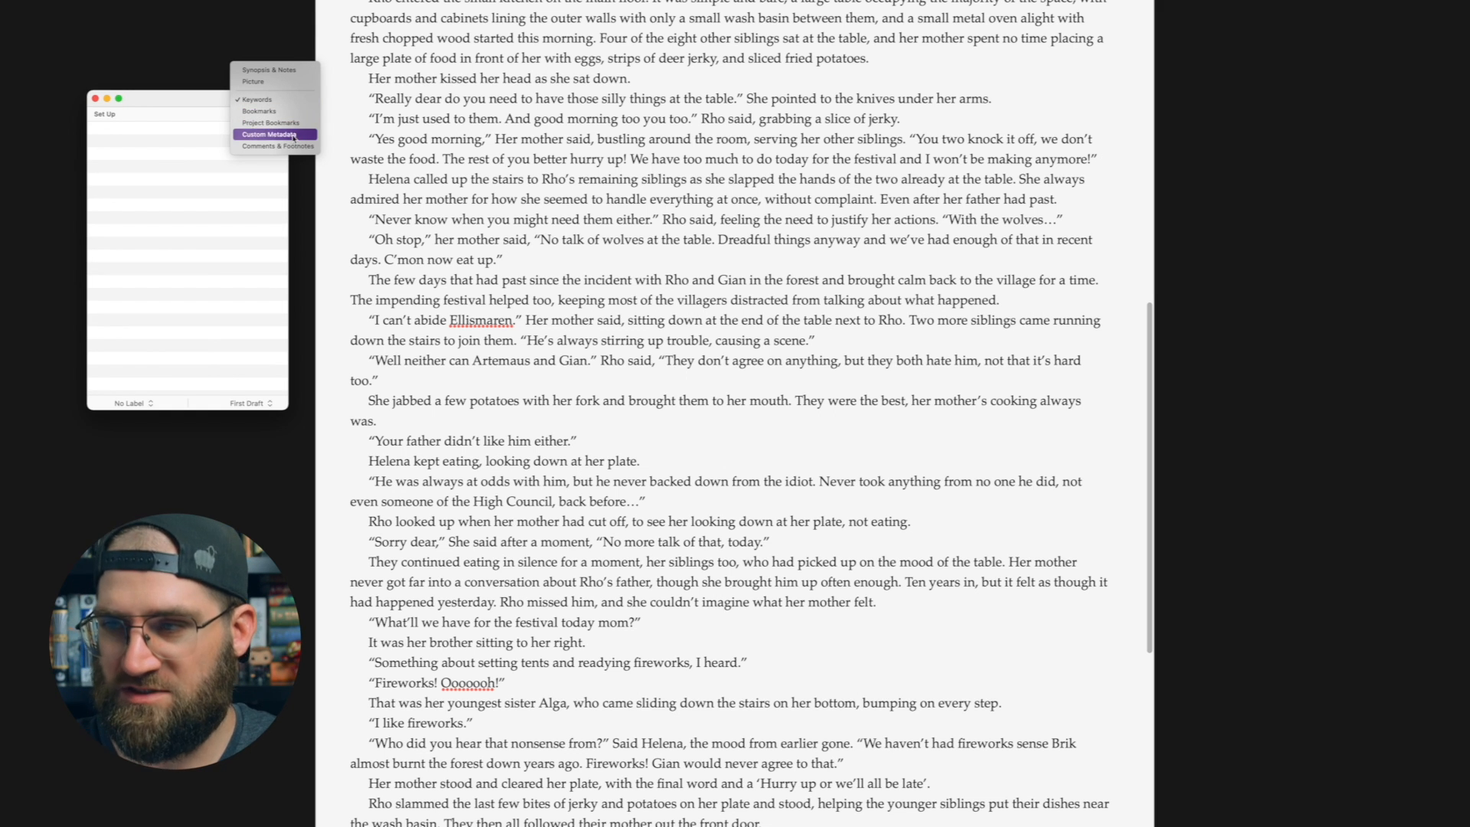
left_click(206, 278)
- Examine the label and status choices in the inspector, keeping No Label and First Draft
left_click(145, 406)
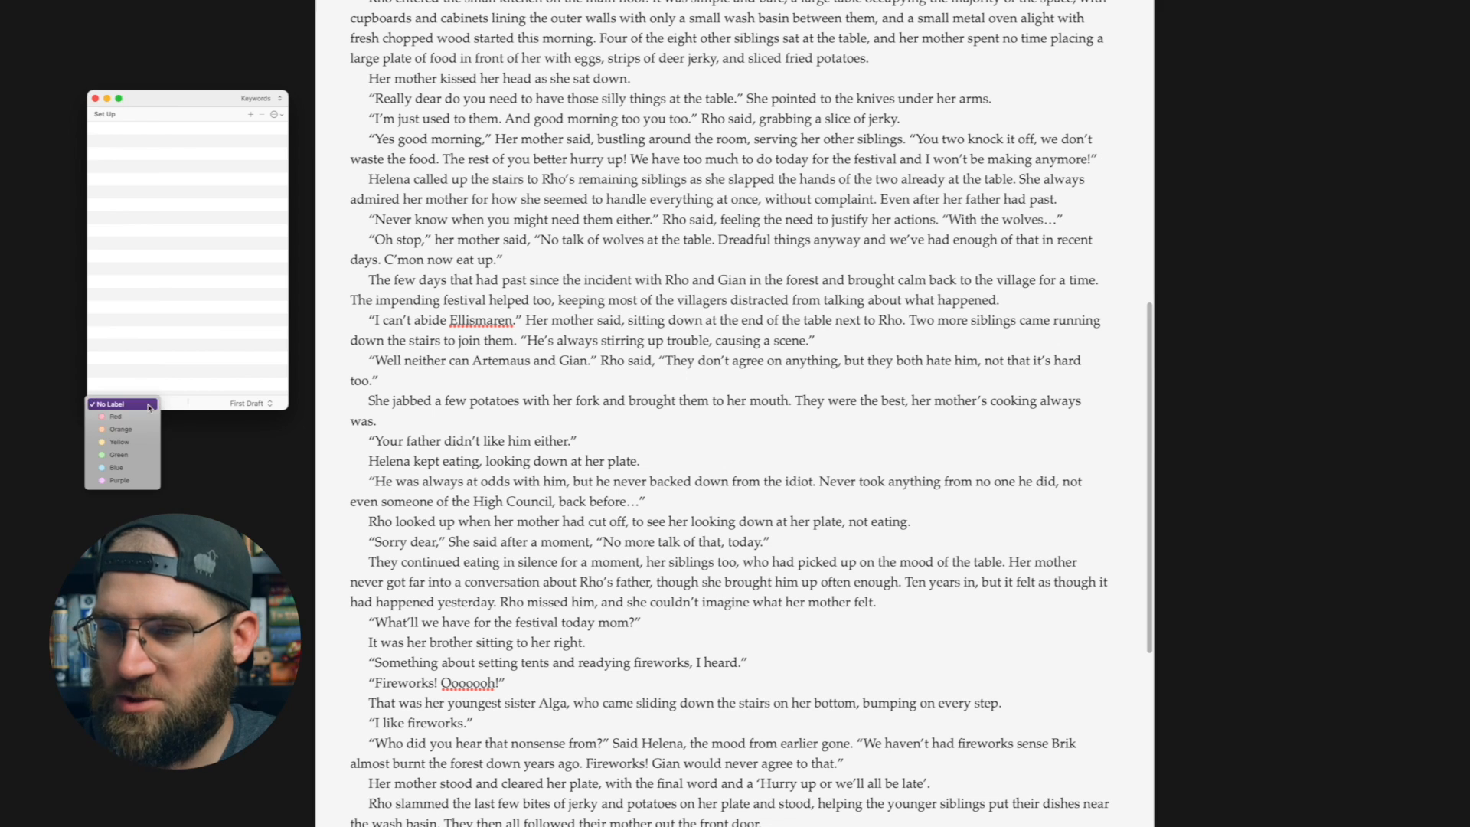
left_click(193, 376)
left_click(270, 404)
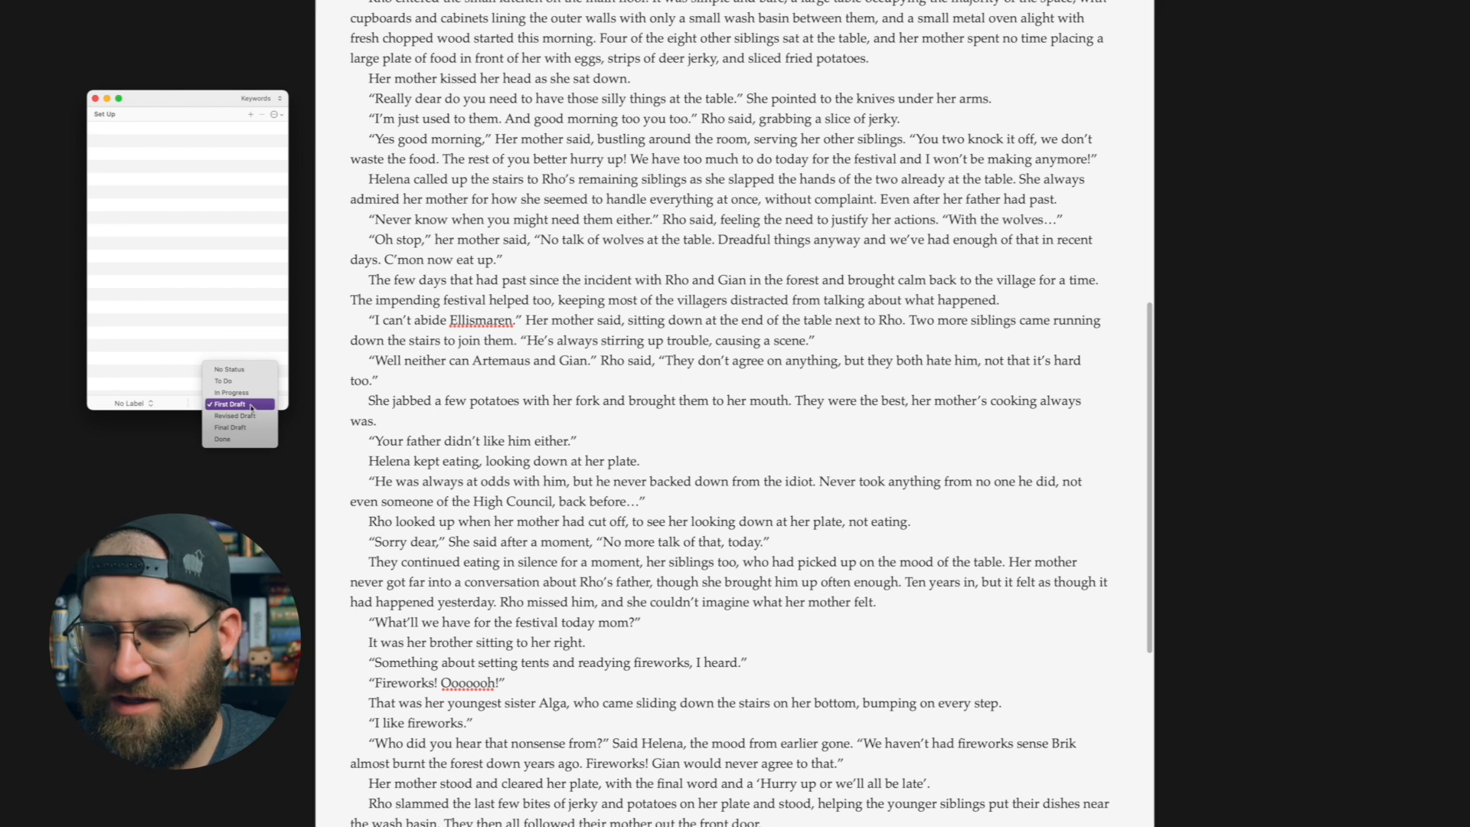
left_click(251, 406)
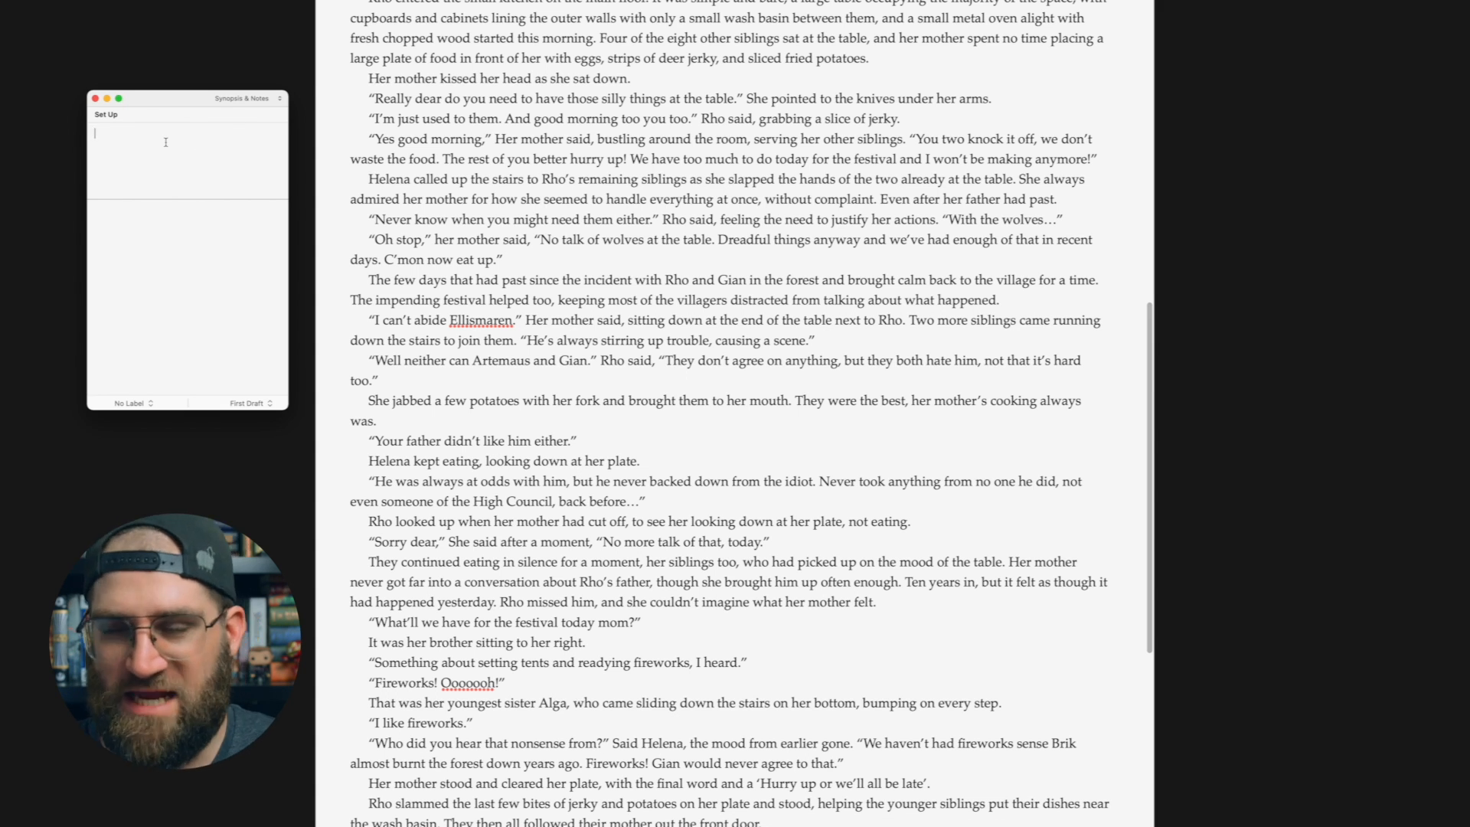
- Browse the project's documents available to go to, including the contents of LOE: Part 1 and Extra
mouse_move(225, 817)
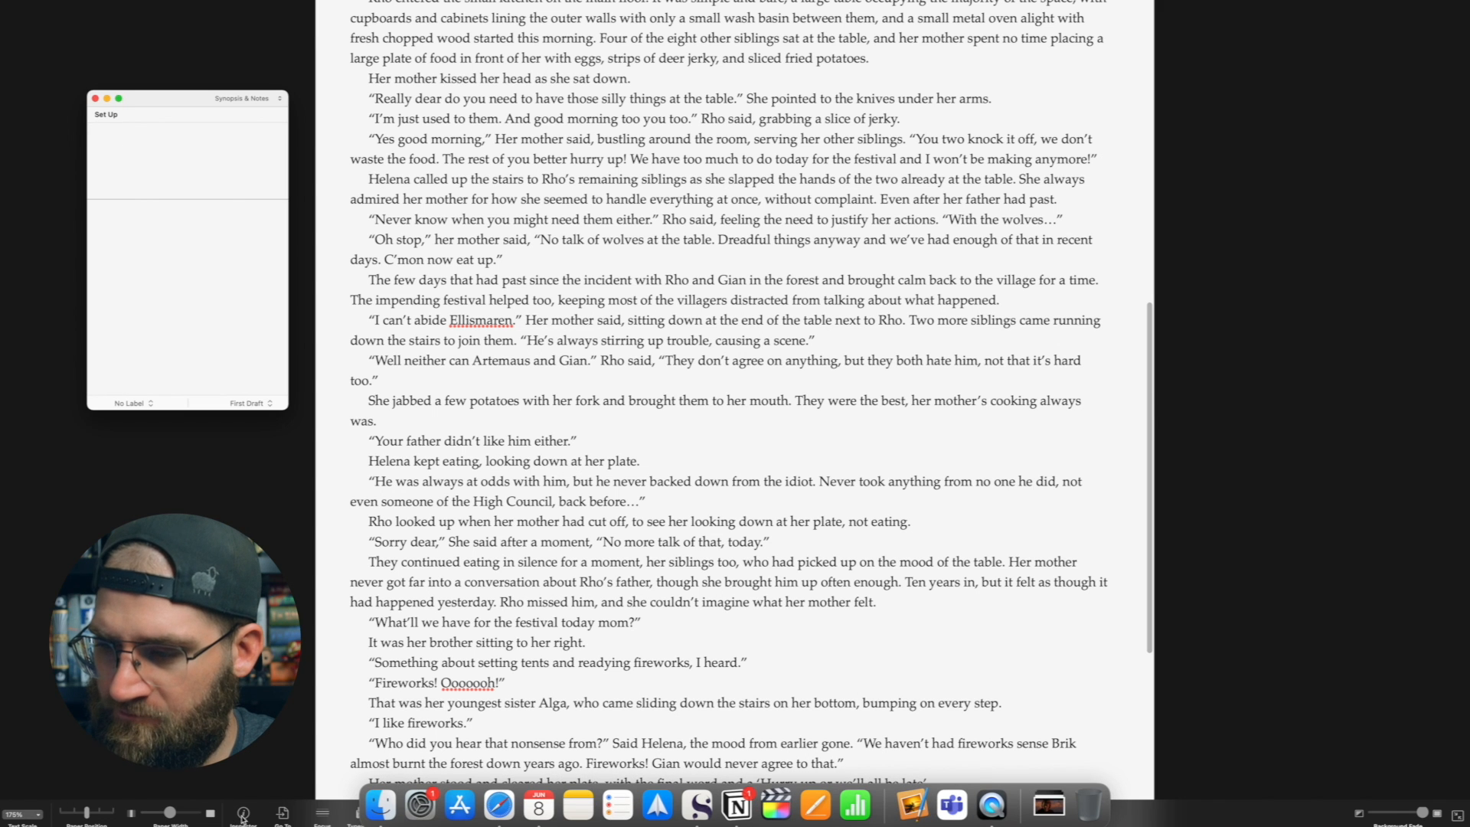
left_click(283, 813)
mouse_move(358, 678)
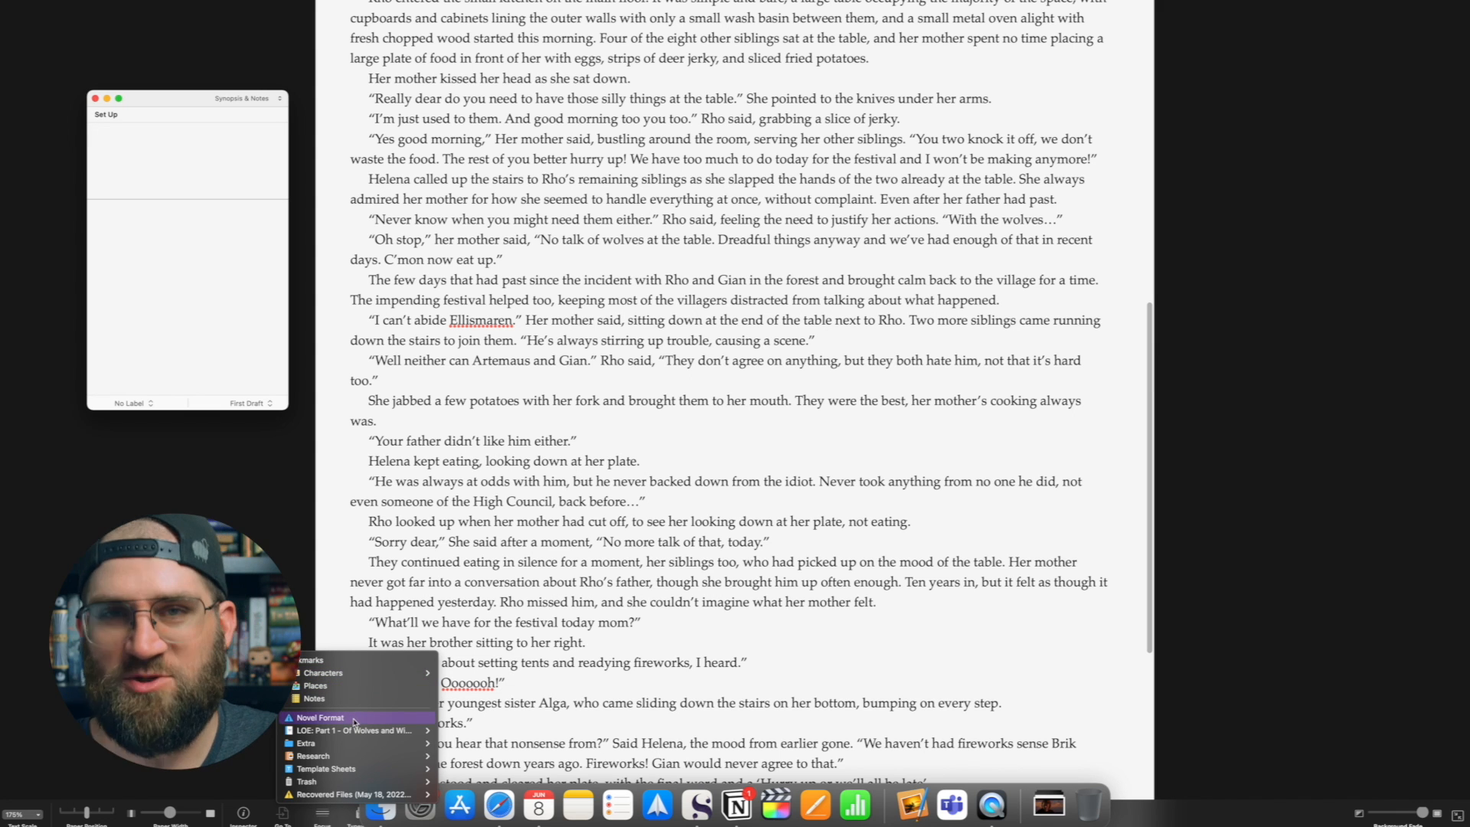
mouse_move(355, 733)
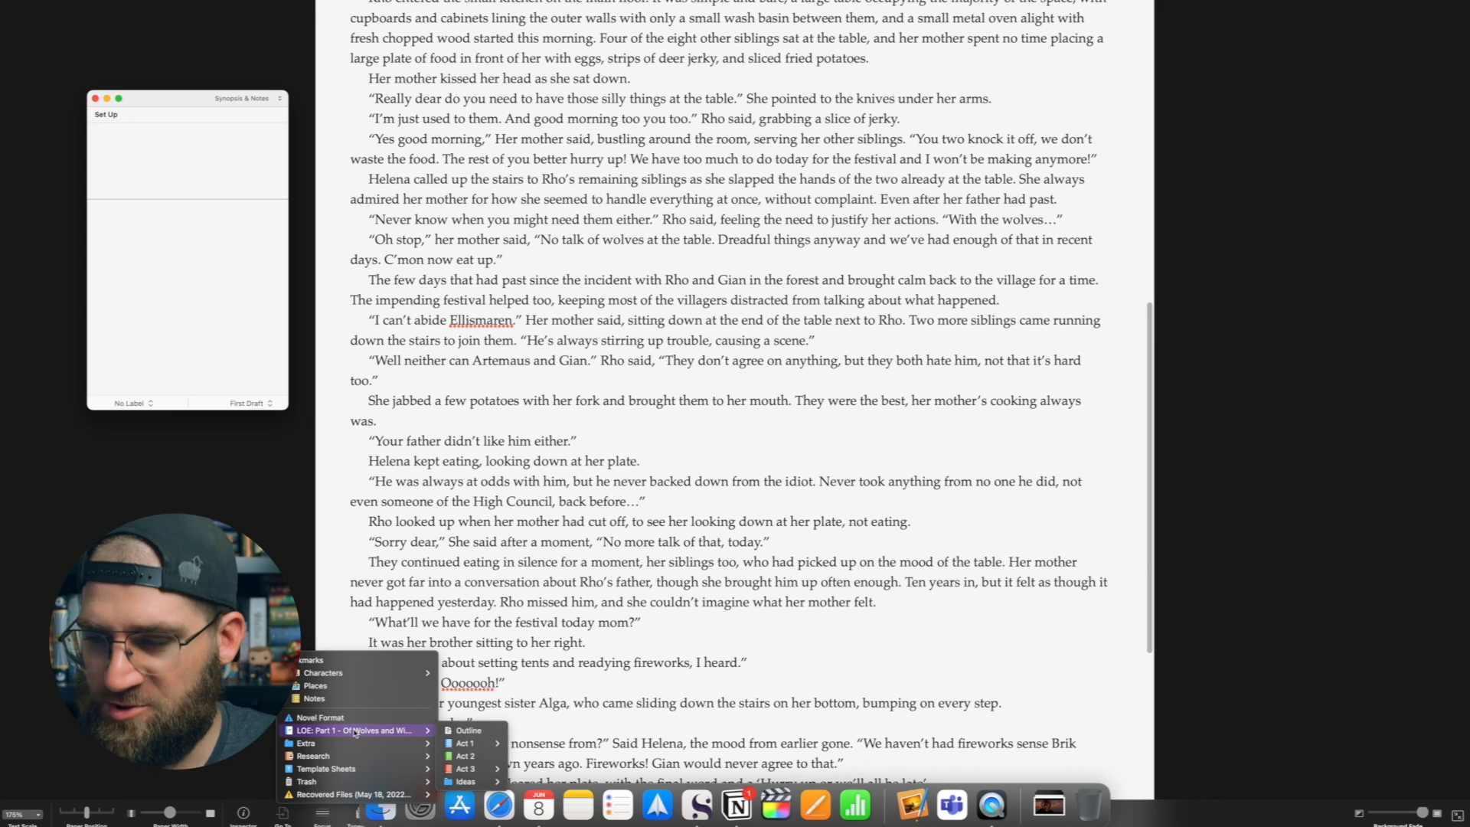
mouse_move(459, 743)
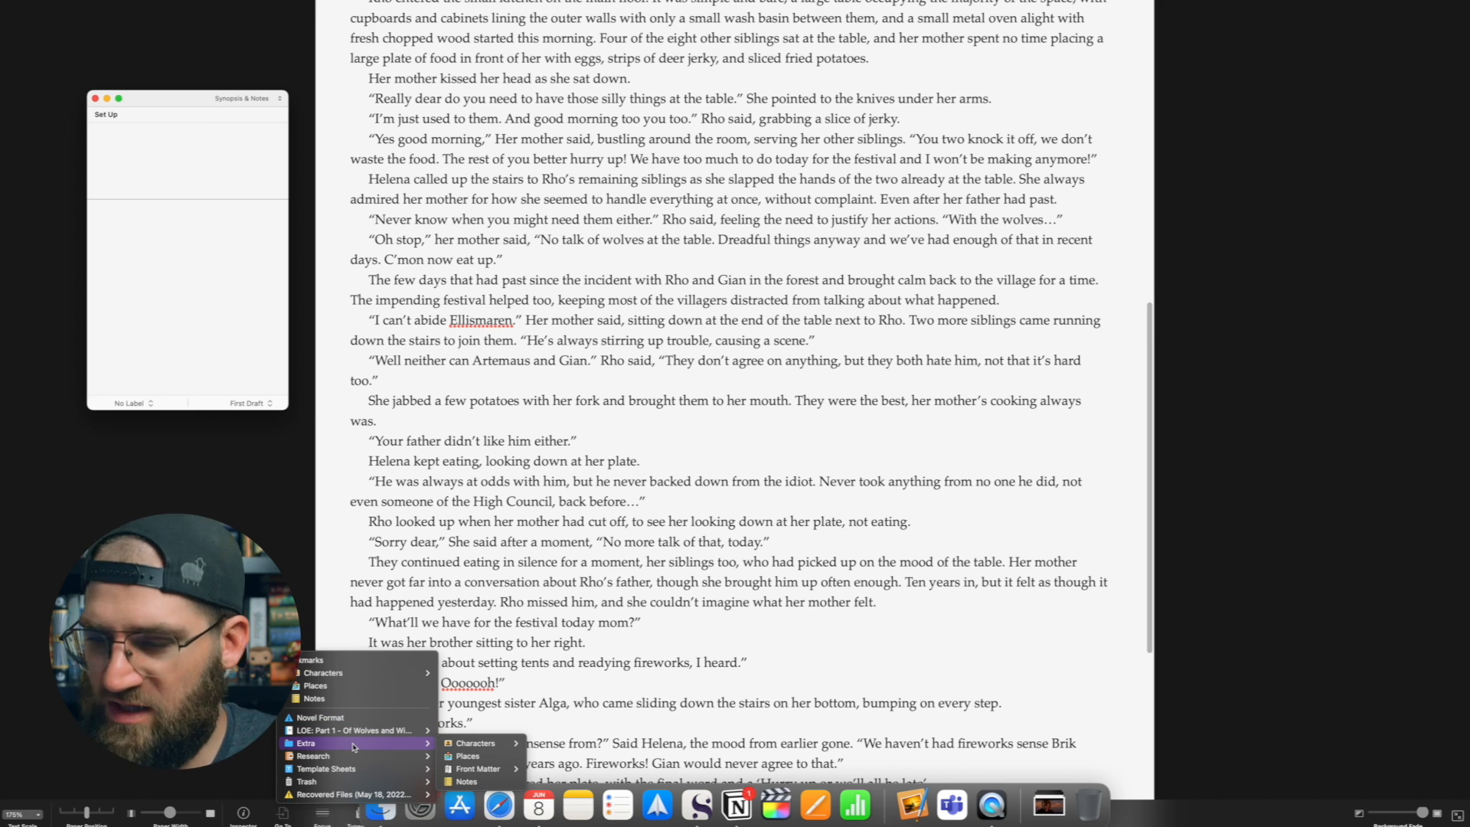
left_click(297, 813)
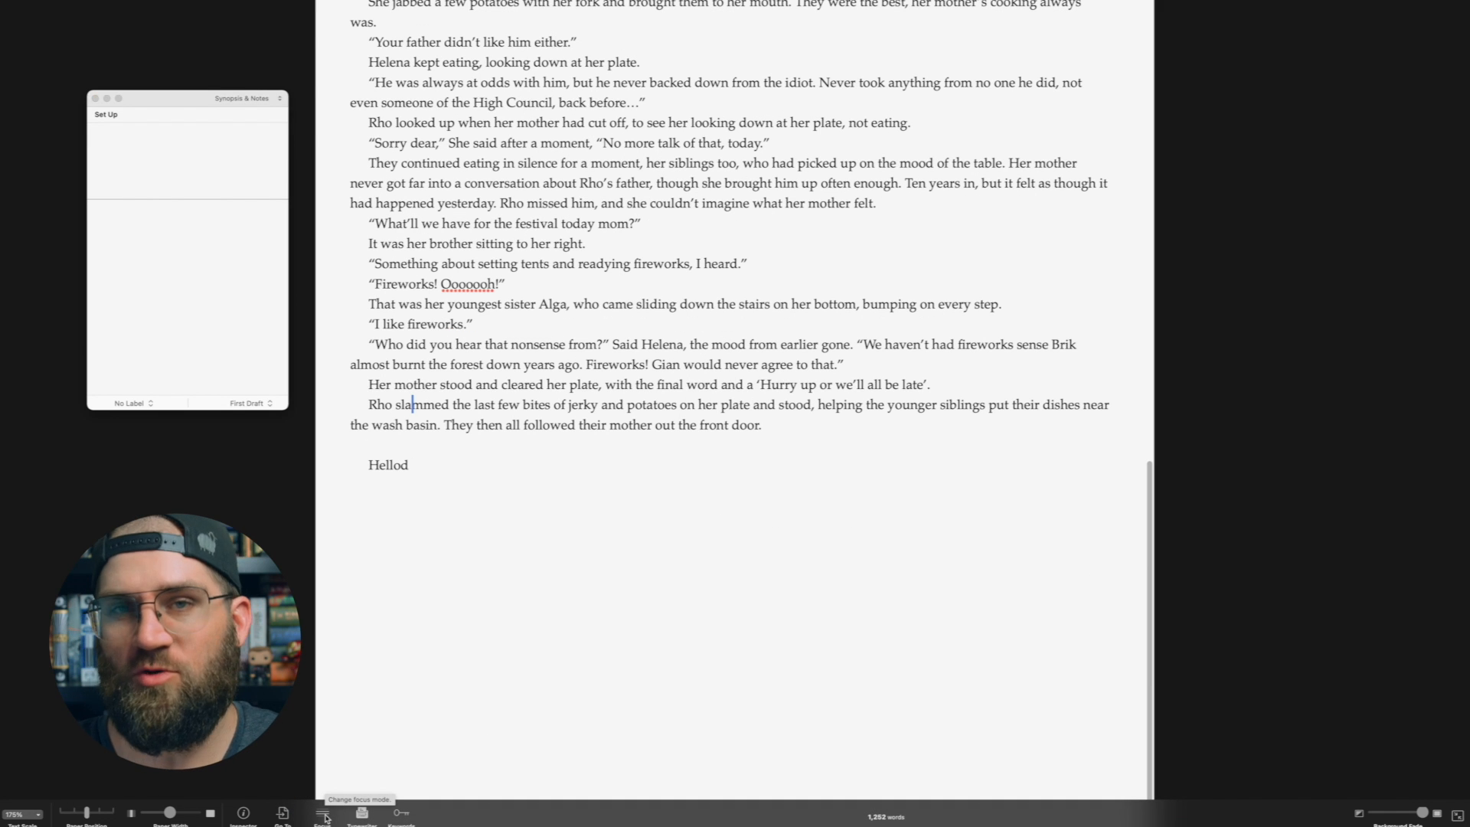
- Set the focus mode to Focus Line and try it on several lines near the end of the scene
left_click(324, 815)
left_click(352, 771)
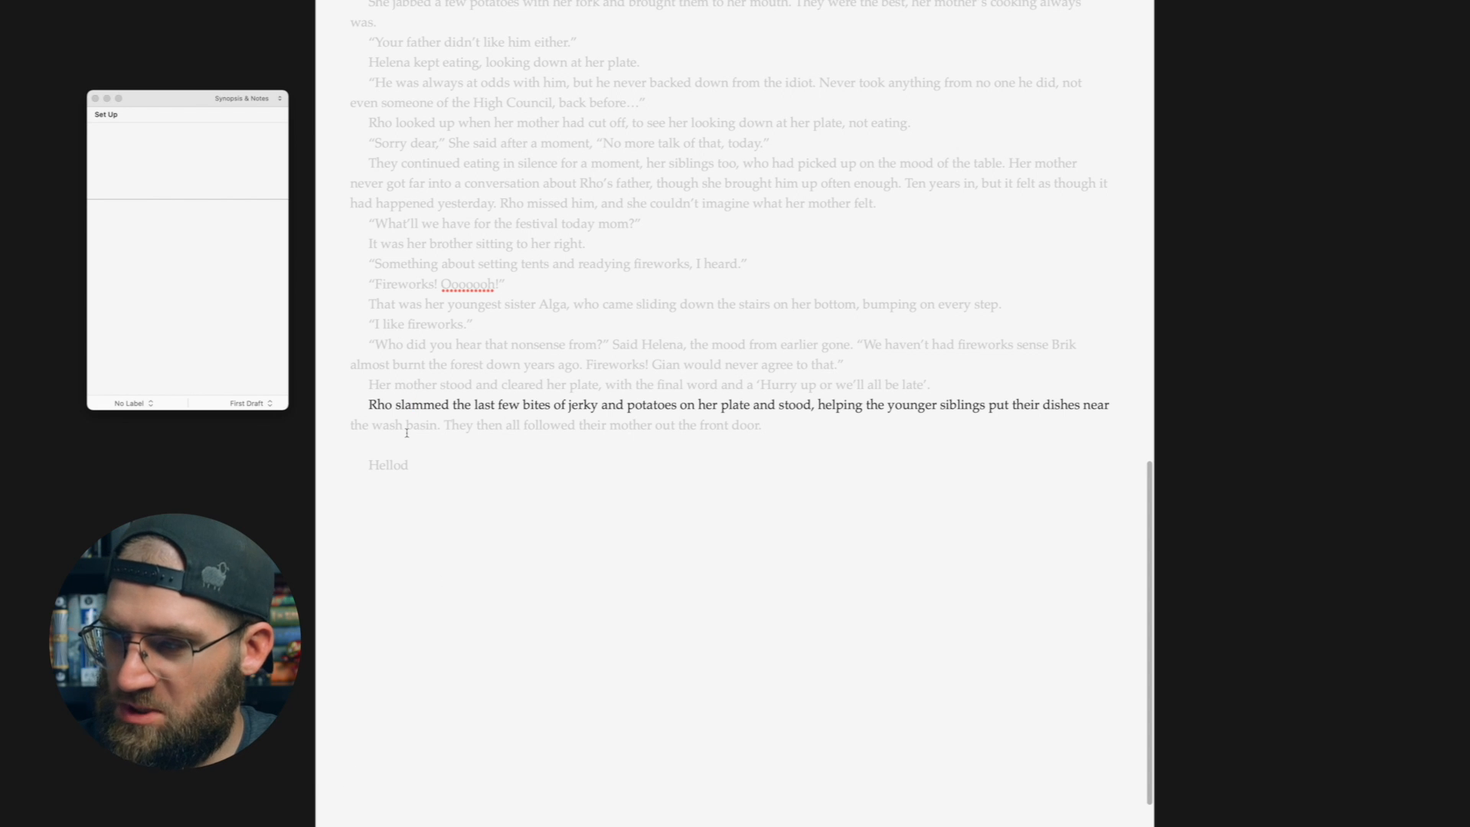
left_click(626, 423)
left_click(612, 345)
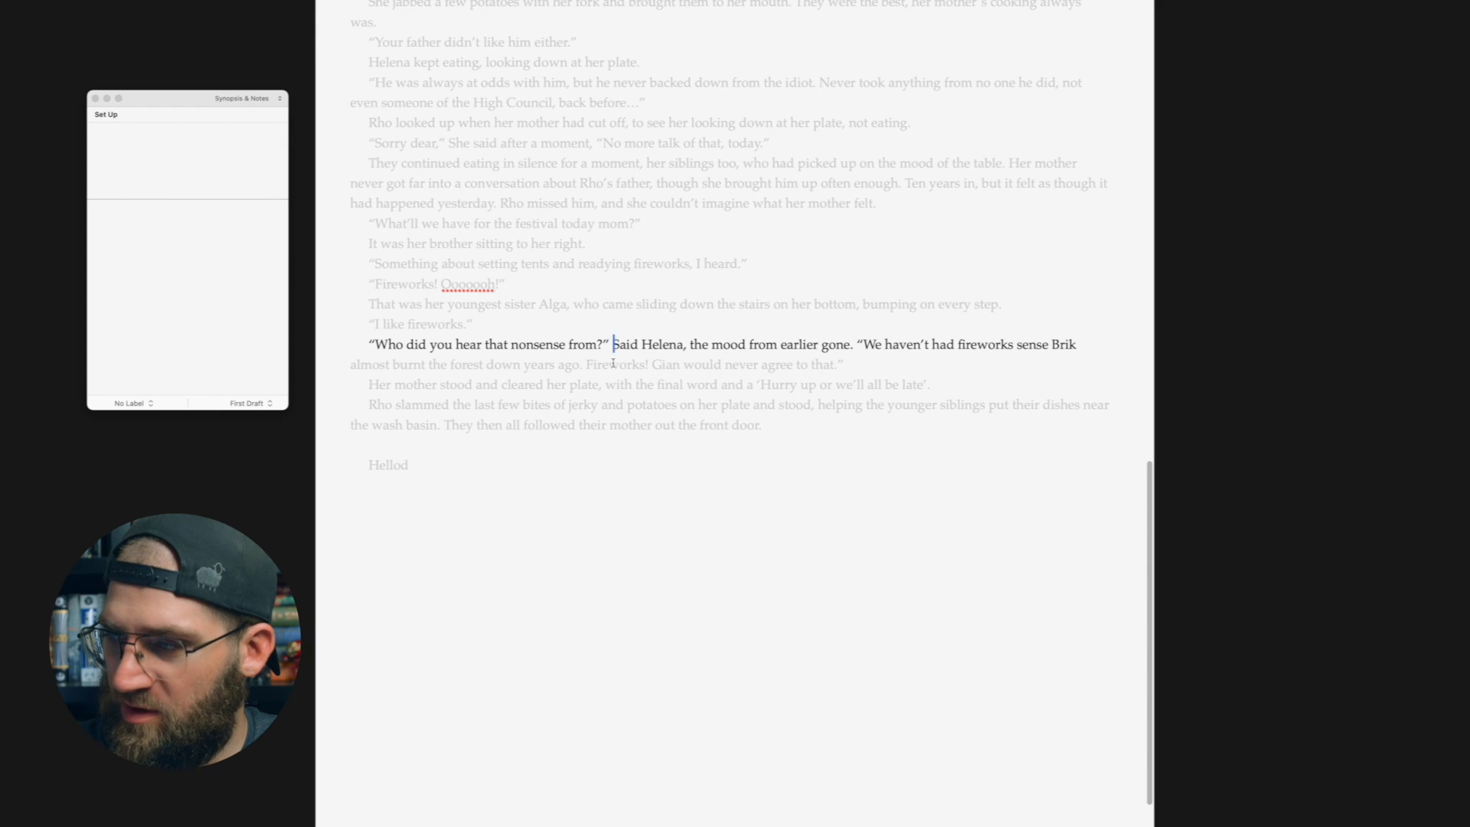
left_click(612, 364)
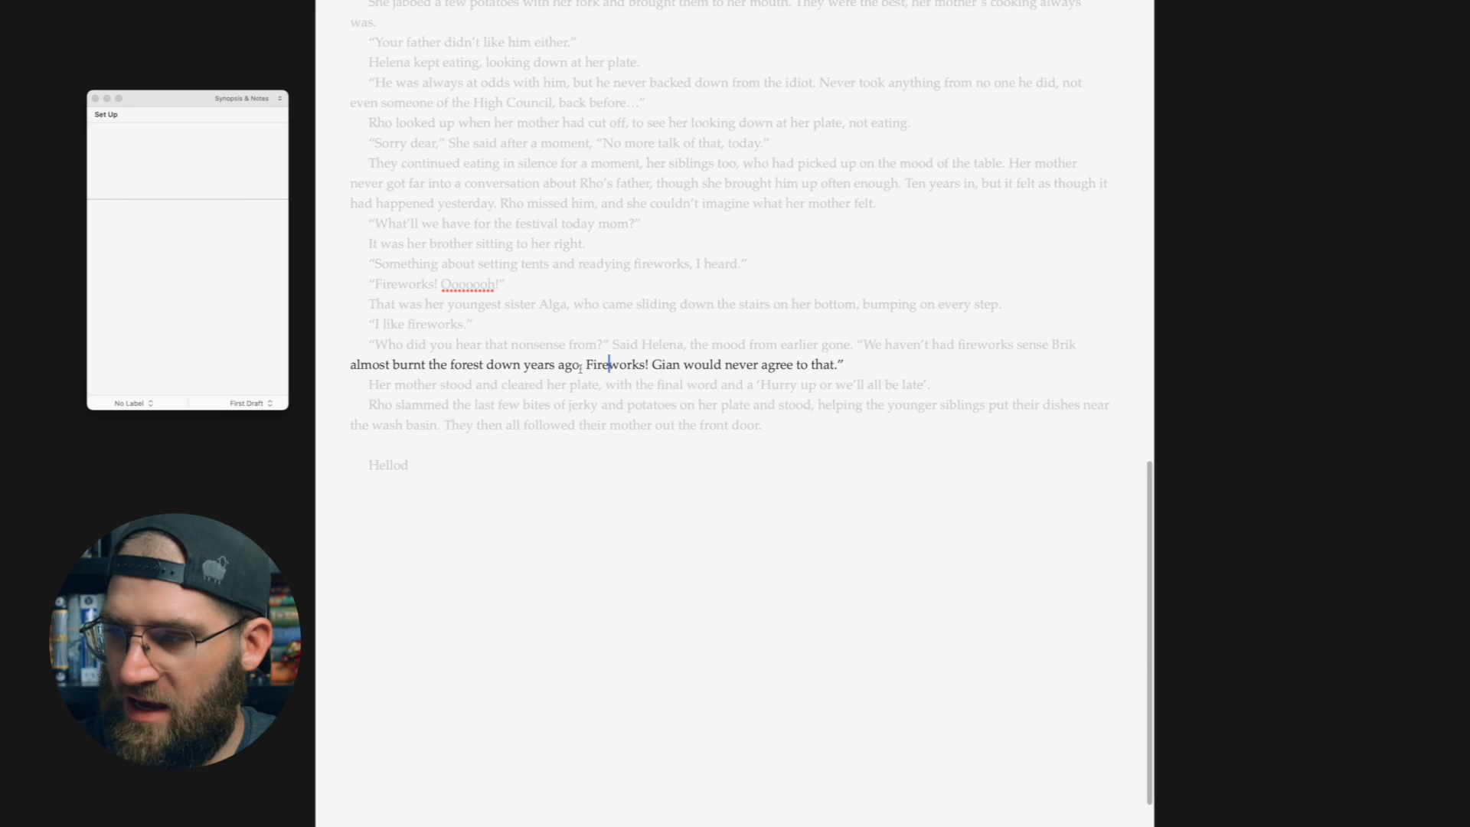
left_click(574, 304)
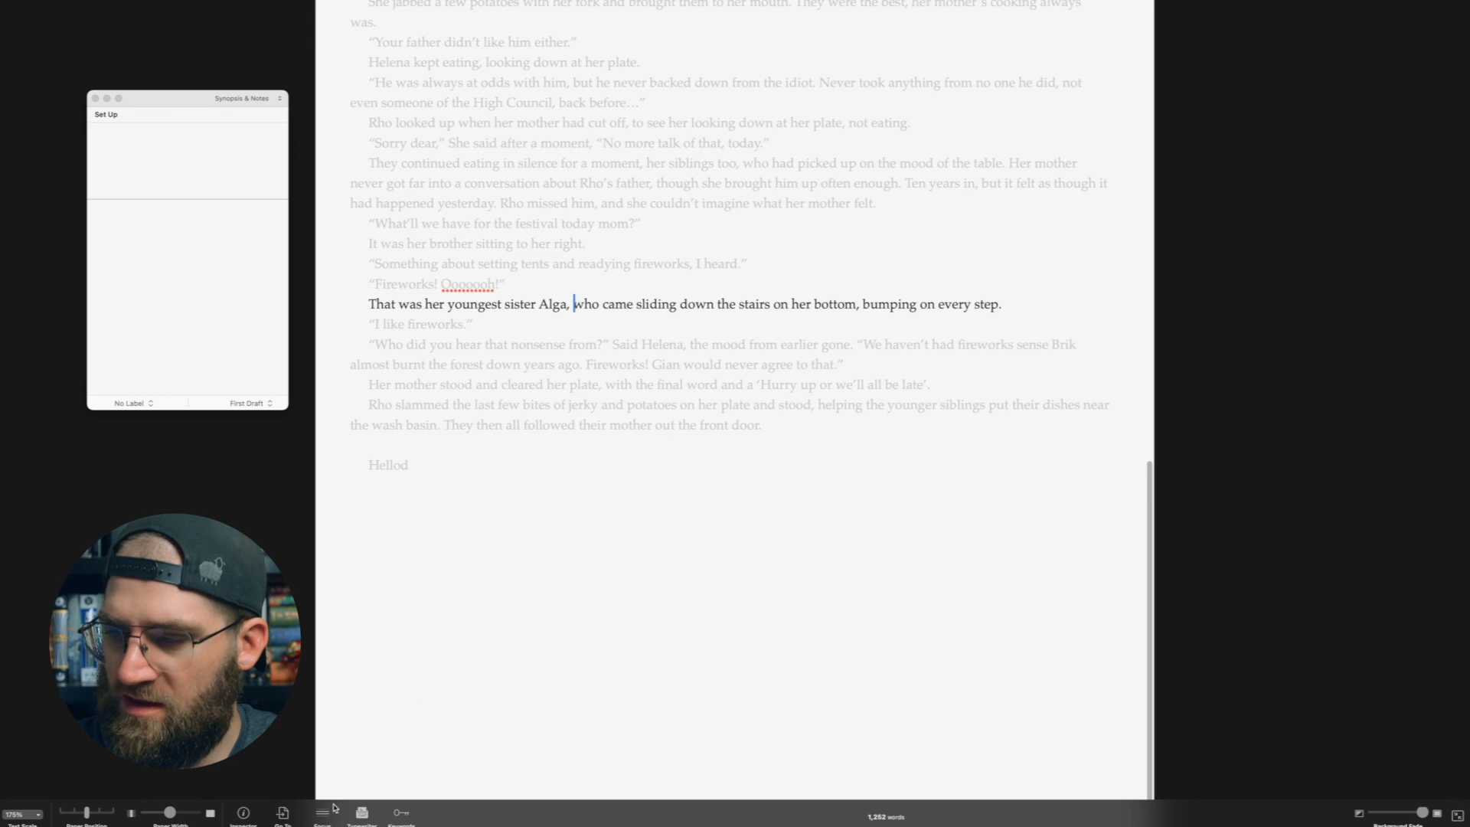
- Set the focus mode to Focus Sentence and try it on several sentences of the fireworks dialogue
left_click(323, 813)
left_click(356, 781)
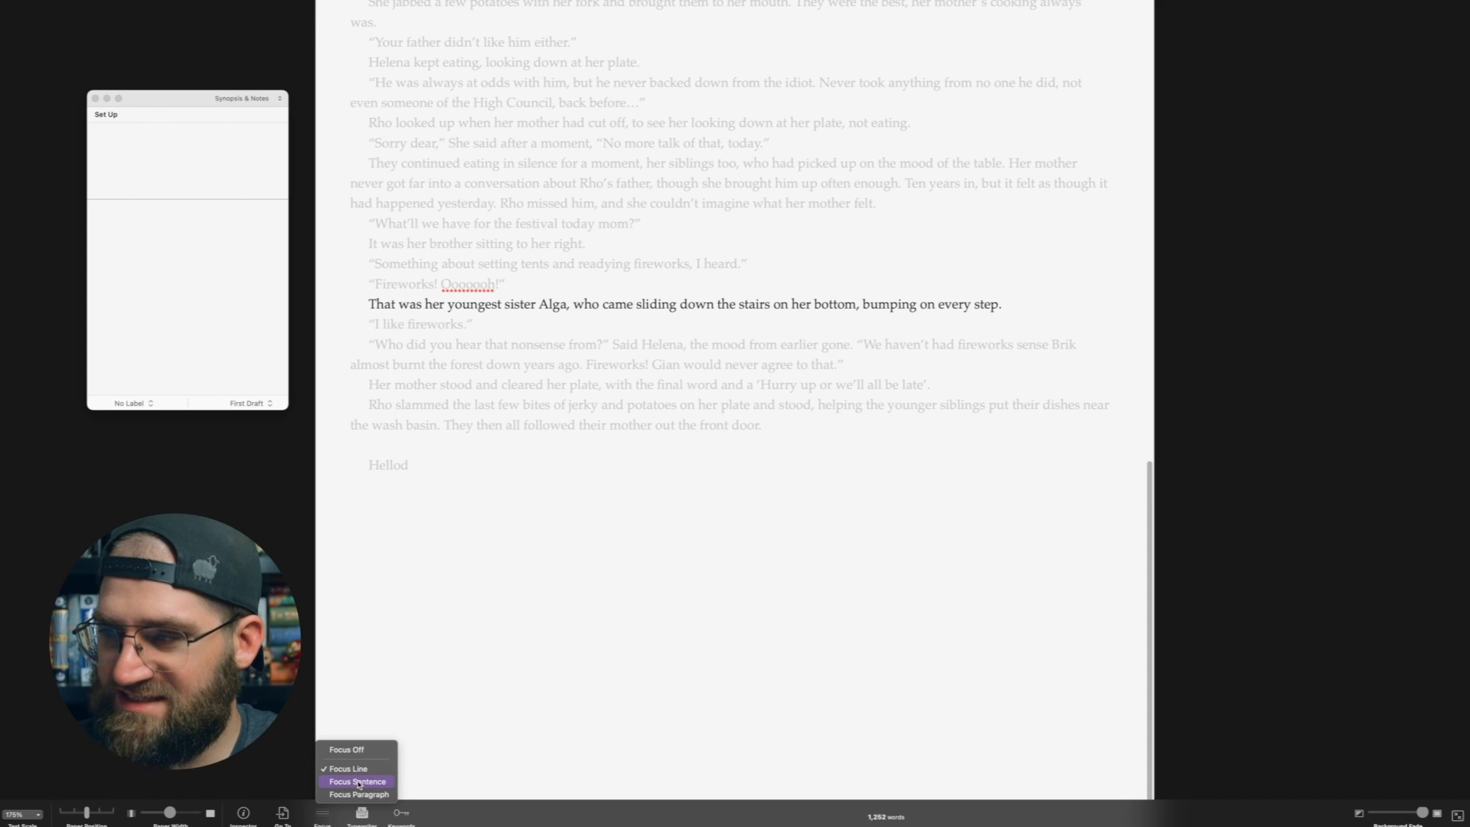
left_click(443, 326)
left_click(469, 344)
left_click(652, 344)
left_click(869, 343)
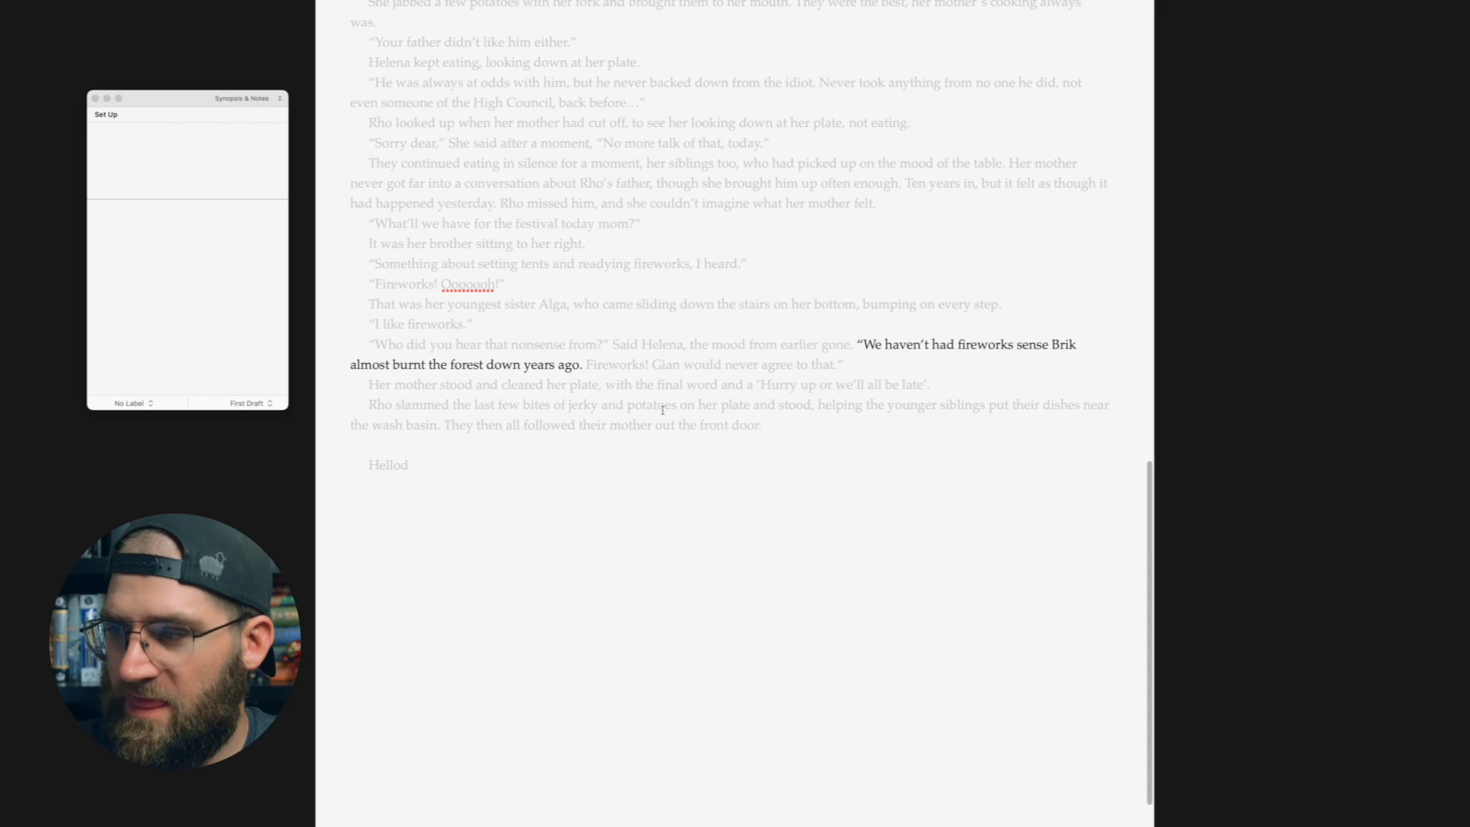
- Set the focus mode to Focus Paragraph and try it on several paragraphs of the festival dialogue
left_click(563, 384)
mouse_move(420, 803)
left_click(322, 813)
left_click(356, 795)
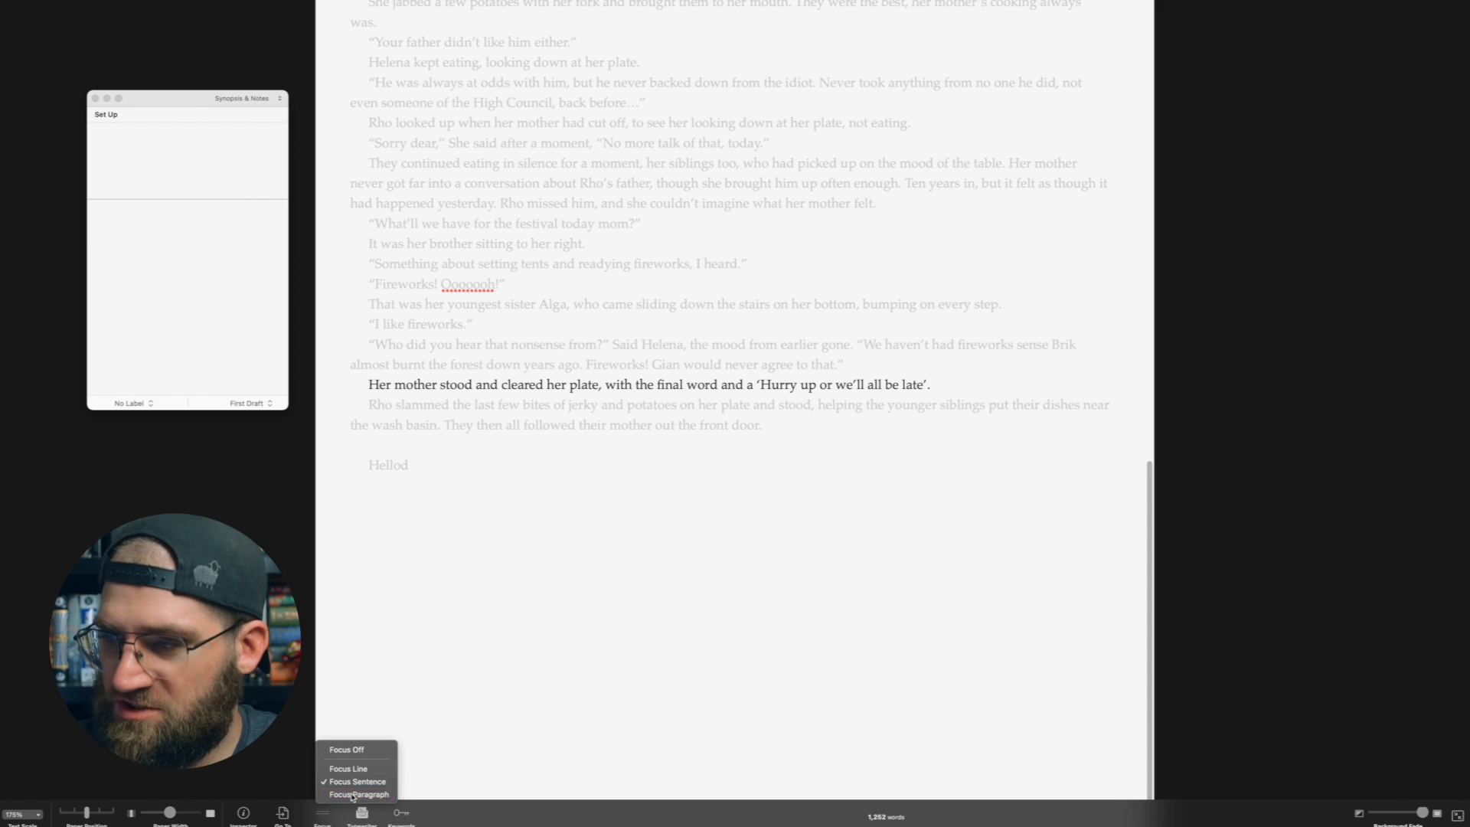
left_click(538, 284)
left_click(509, 262)
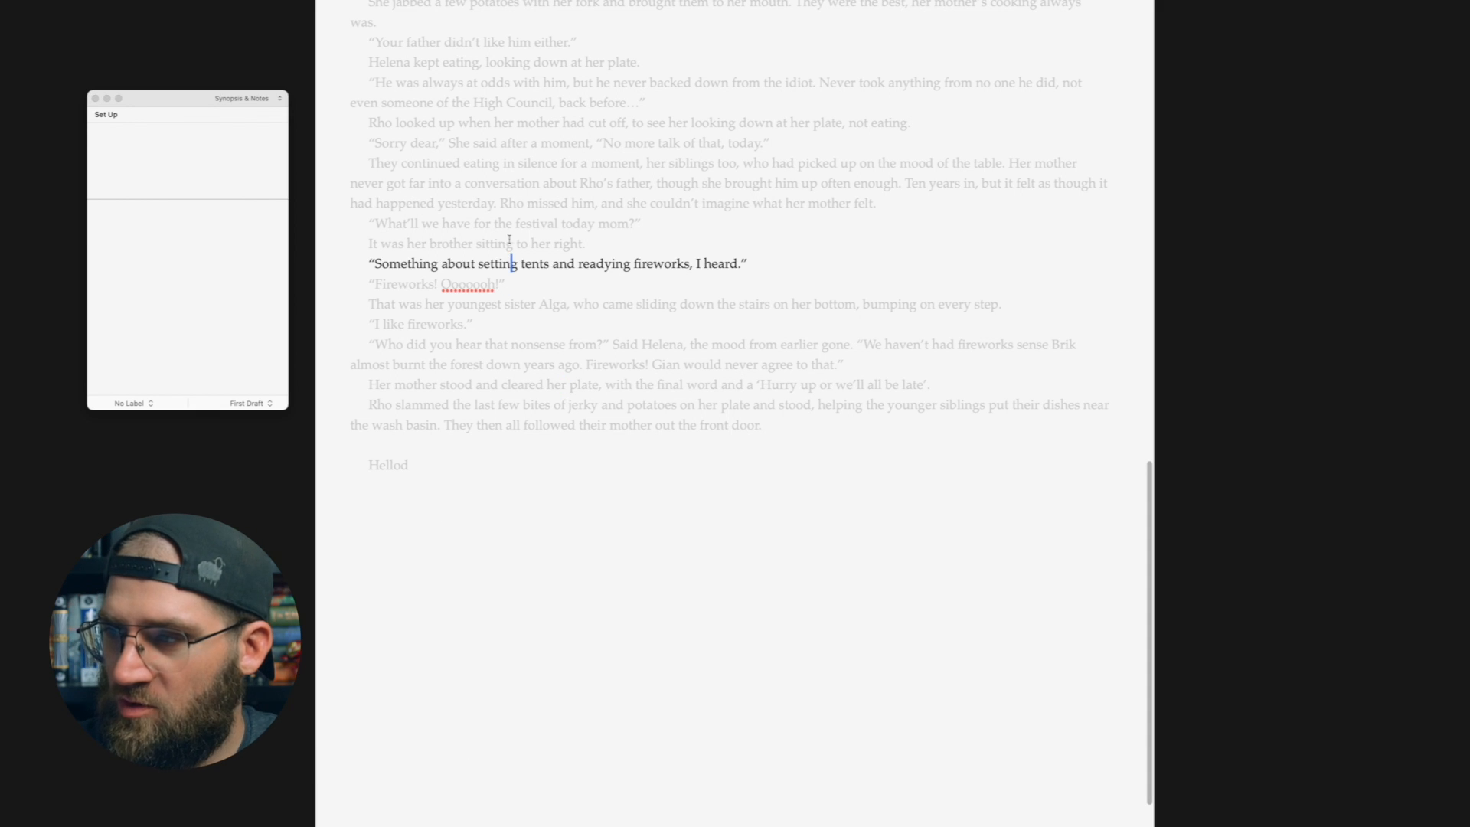
left_click(485, 163)
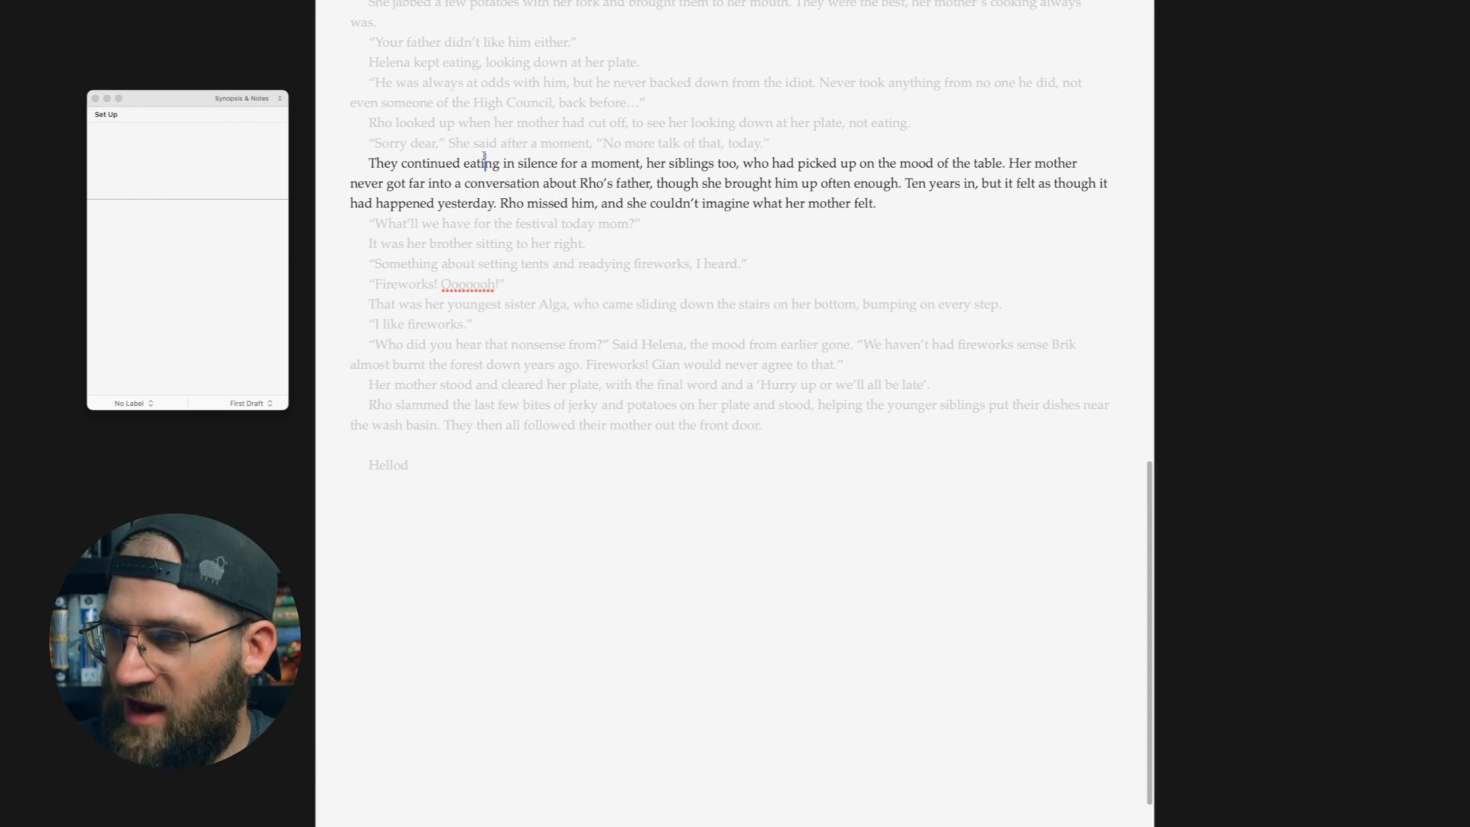
- Delete the word "Hellod" from the line at the end of the scene
left_click(424, 466)
key("BackSpace")
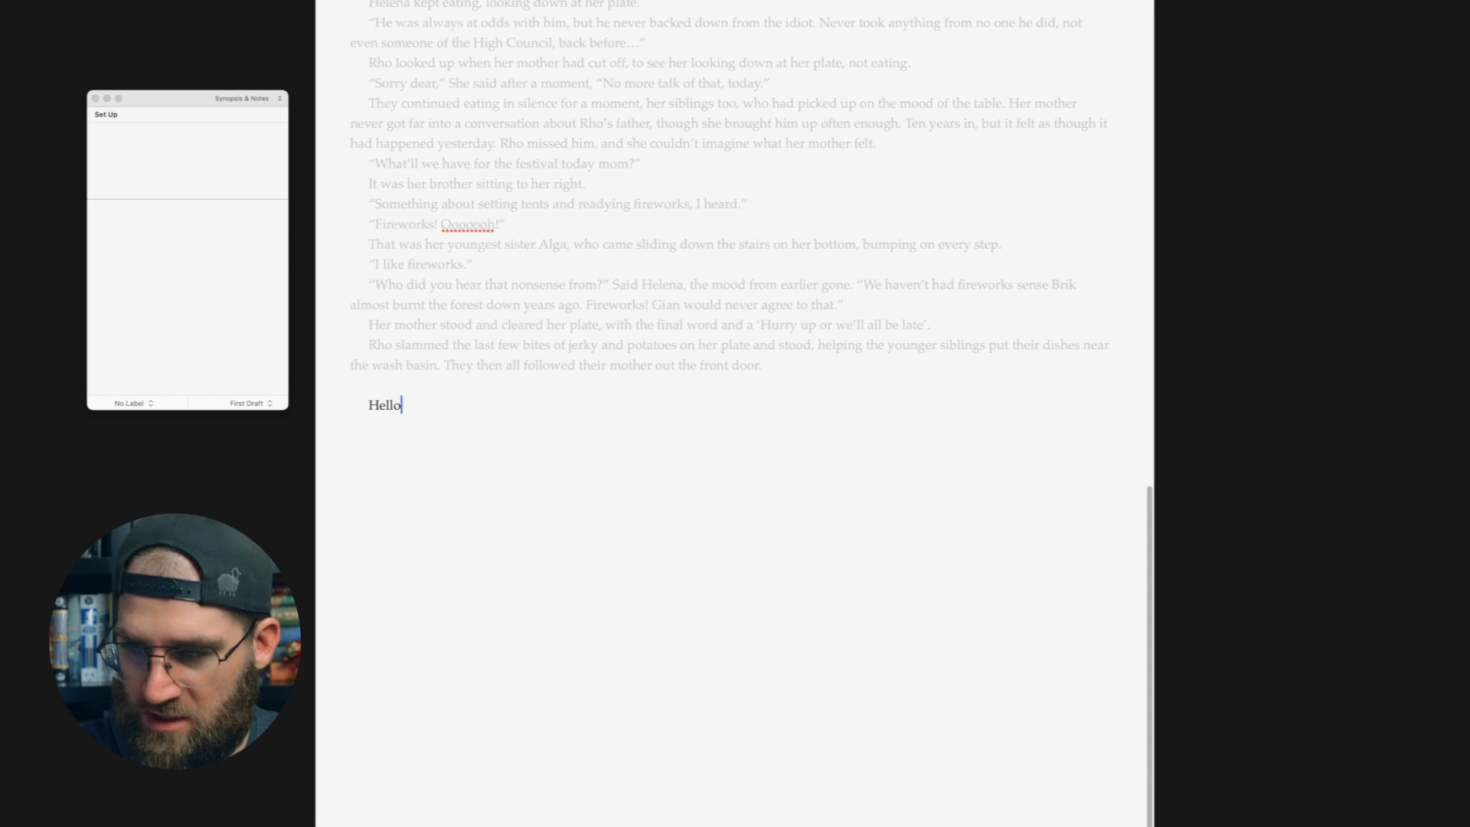
key("BackSpace")
key("BackSpace")
key("BackSpace")
key("BackSpace")
key("BackSpace")
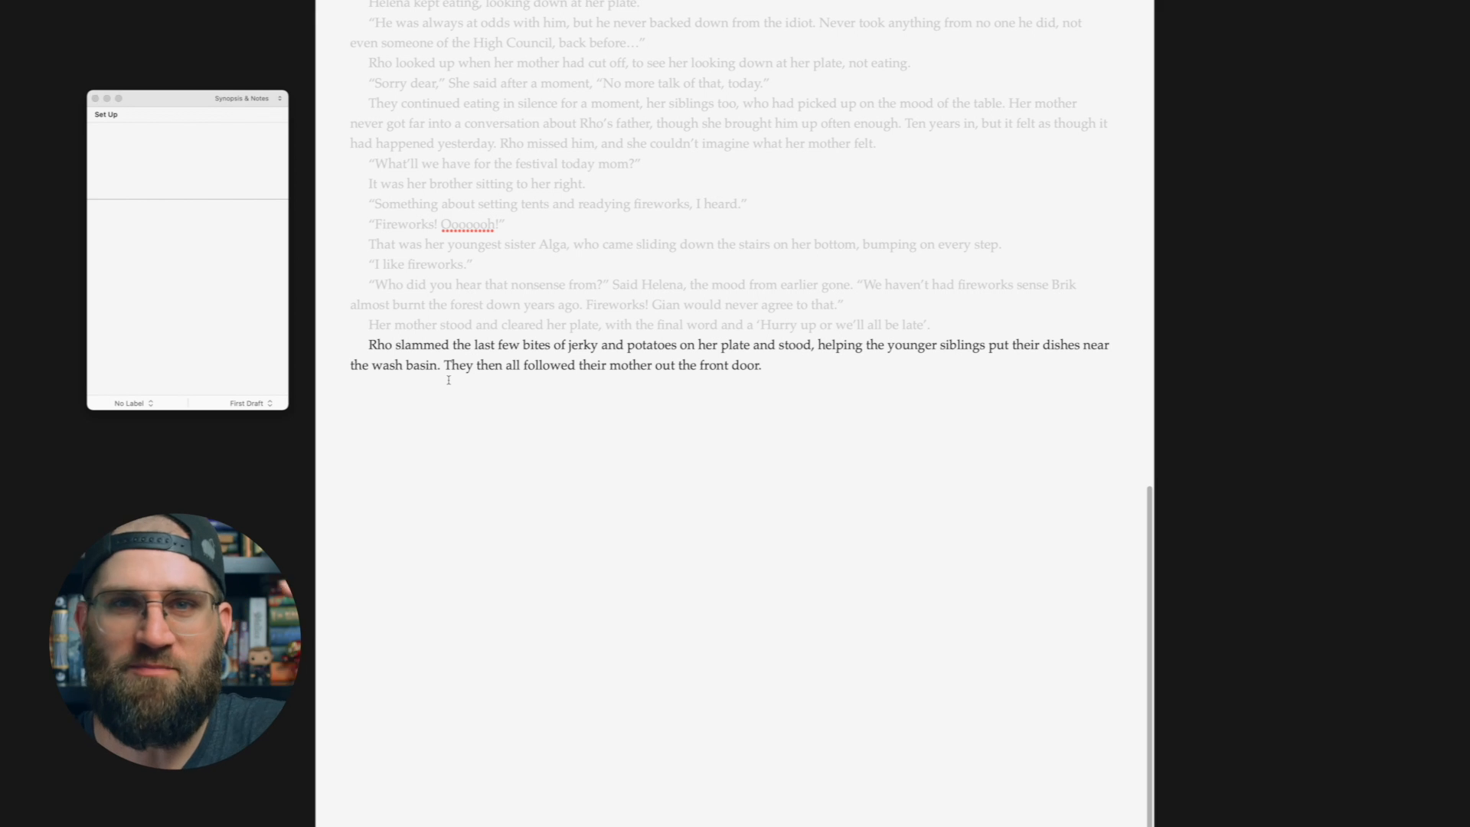
- Turn typewriter scrolling off and back on
mouse_move(365, 816)
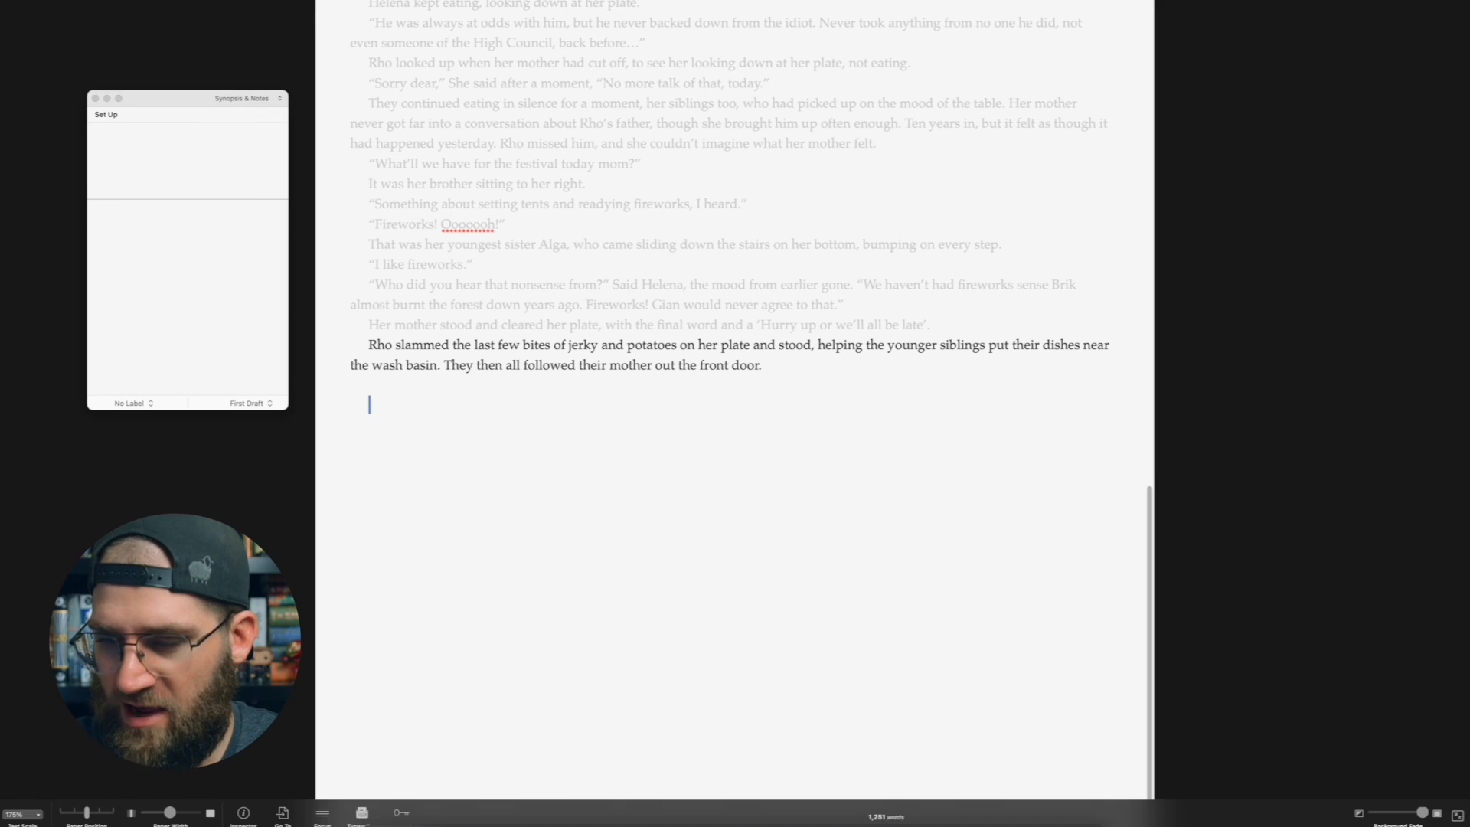
left_click(365, 816)
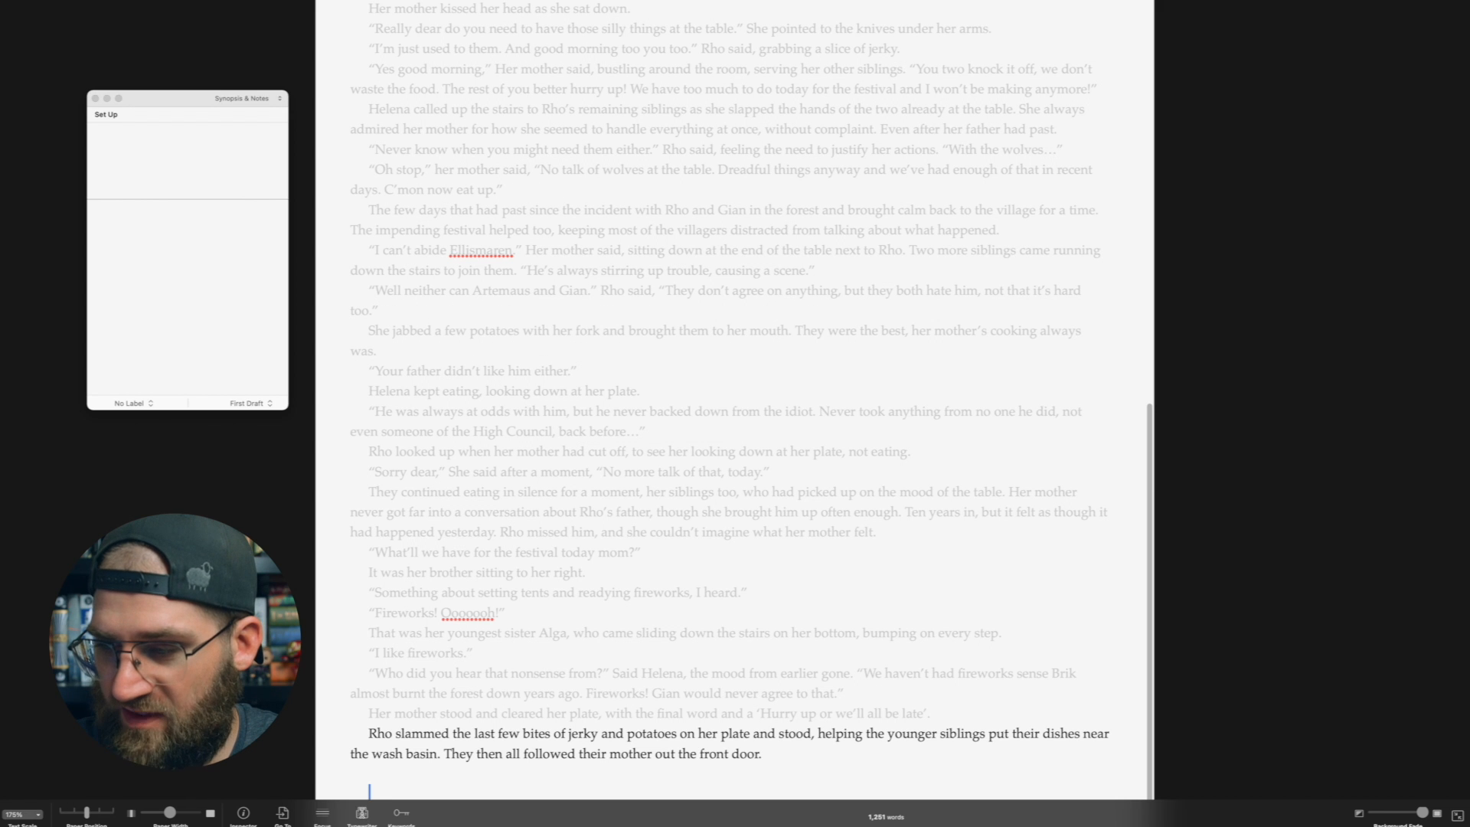
left_click(365, 815)
- Write "Hello" and "Hello again" below the last paragraph, separated by four blank lines, and add more blank lines at the end
left_click(424, 386)
type("Hello")
key("Return")
key("Return")
key("Return")
key("Return")
key("Return")
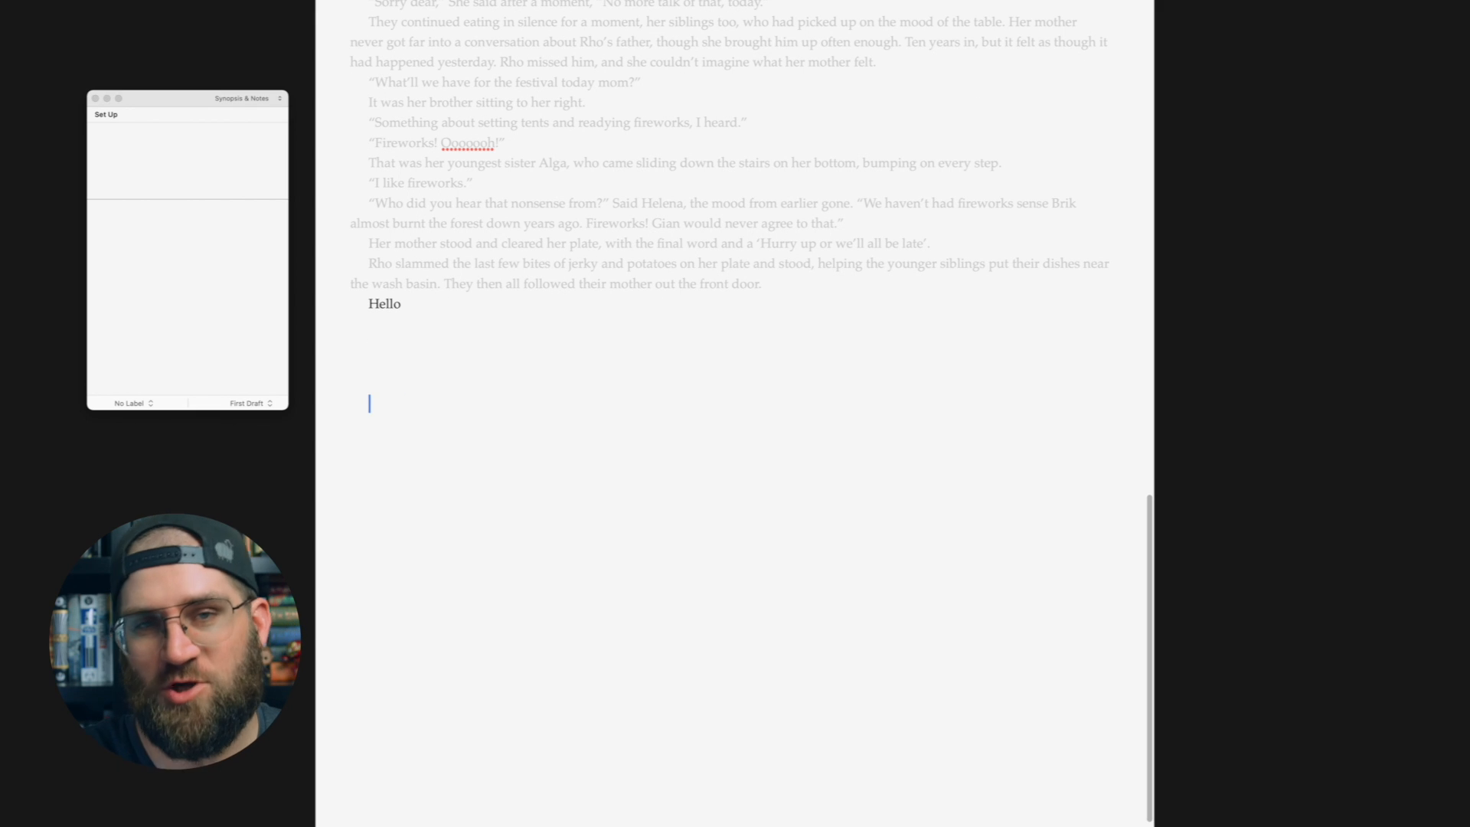
type("Hello again")
key("Return")
key("Return")
key("Return")
key("Return")
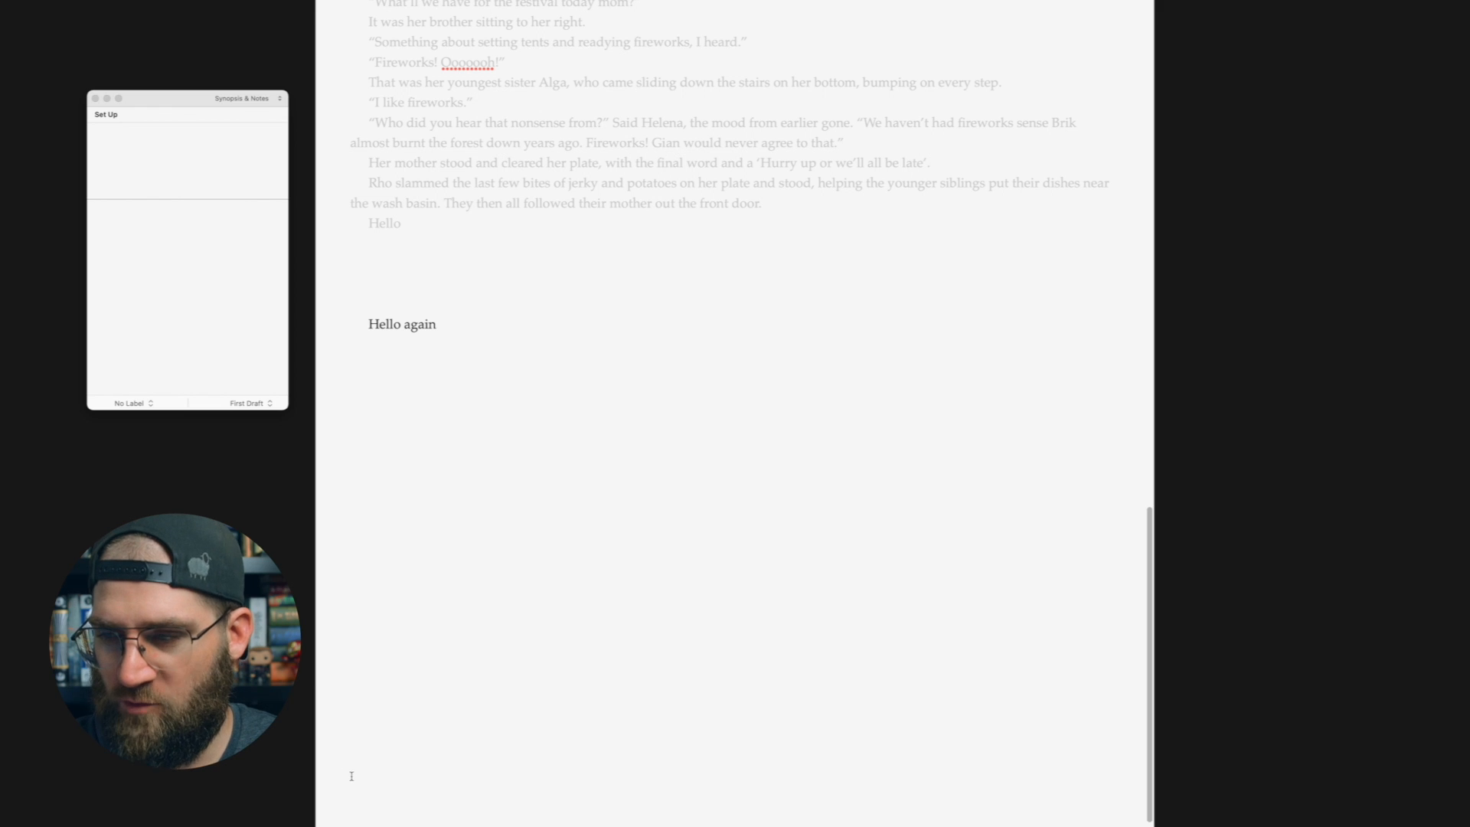
- Show the project keywords and move both the keywords window and the Synopsis & Notes inspector farther away from the paper
mouse_move(344, 812)
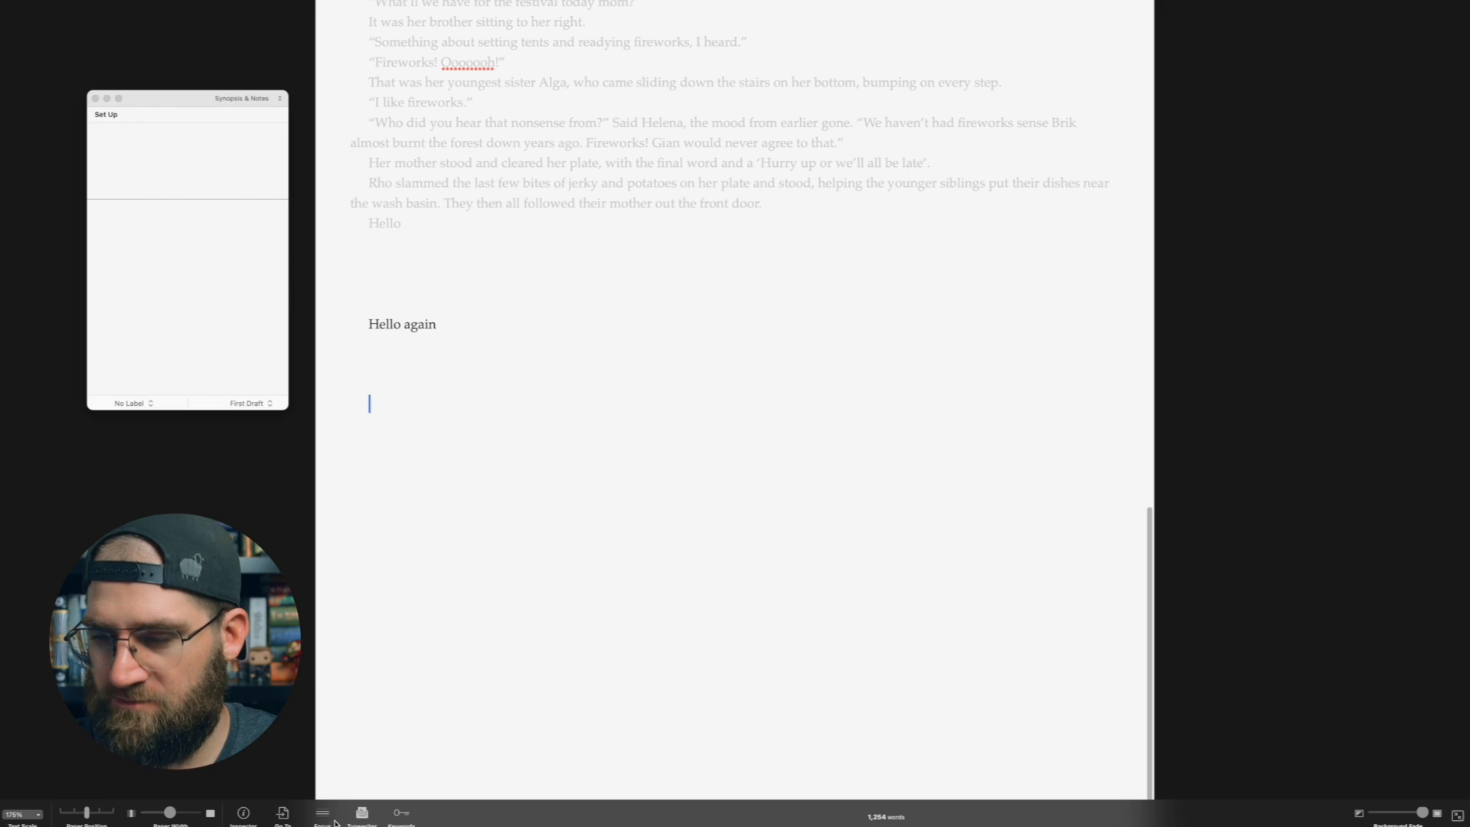
left_click(404, 814)
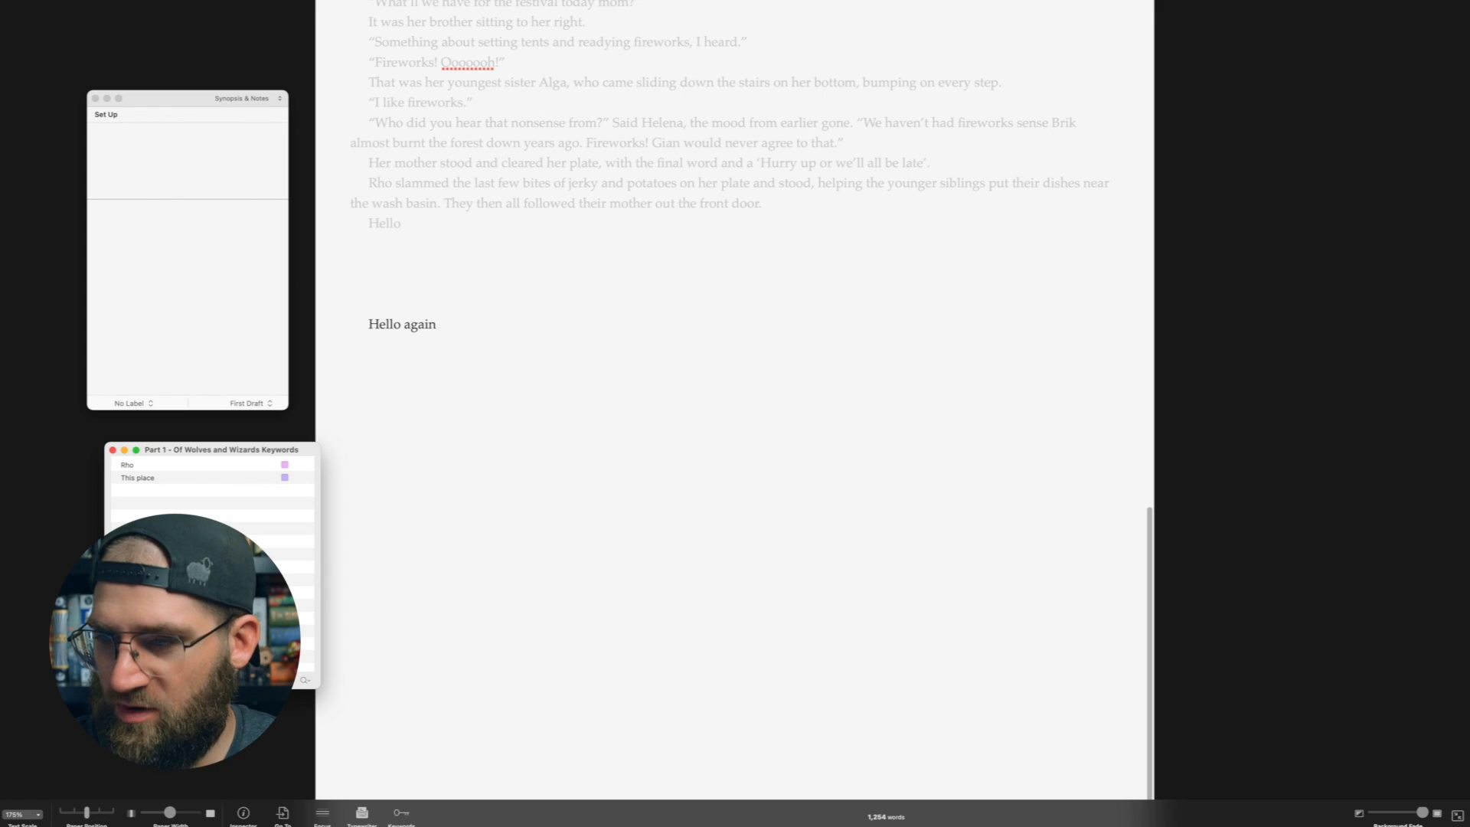
left_click_drag(212, 448, 159, 440)
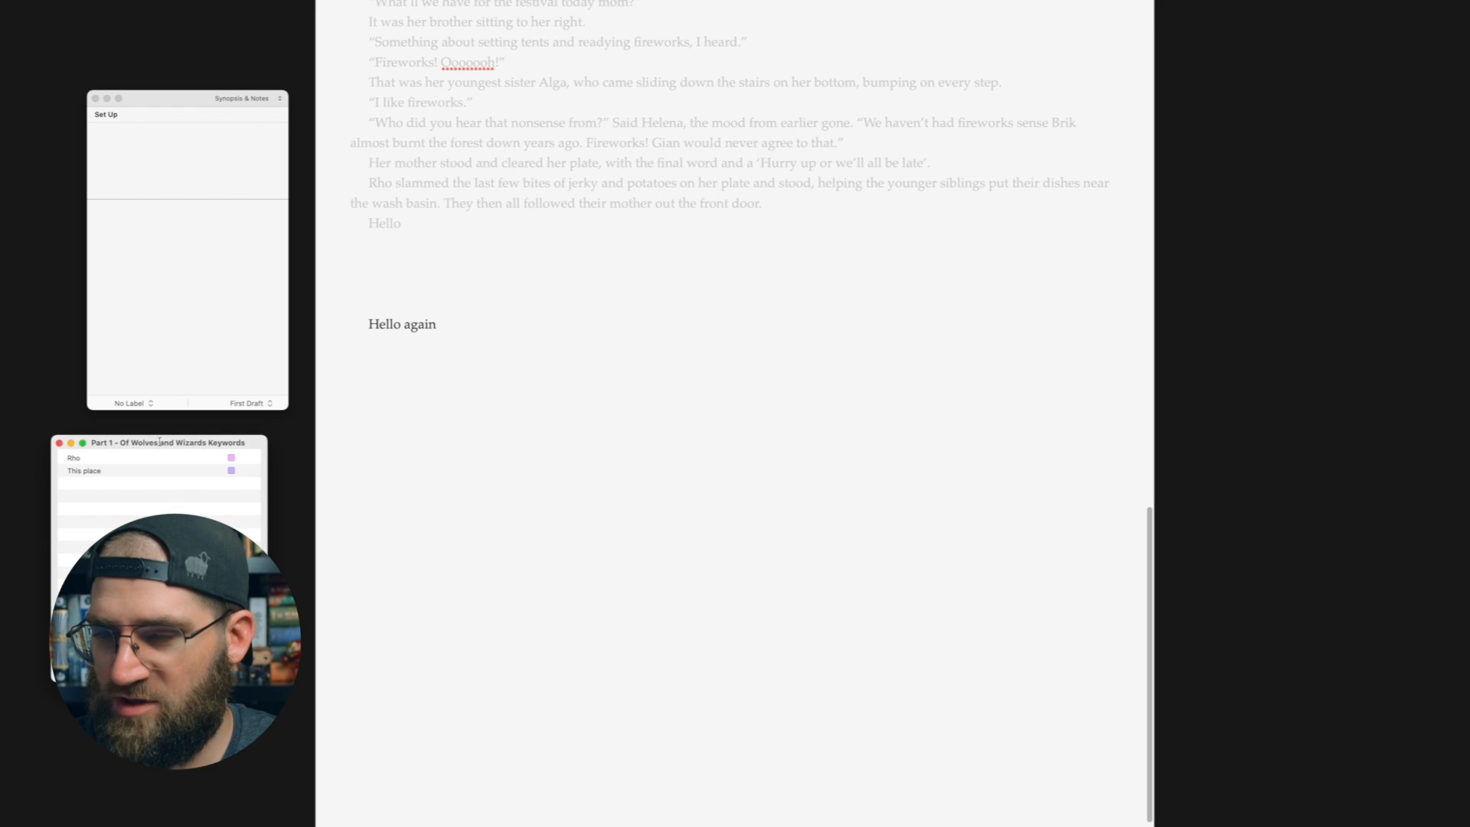
left_click_drag(189, 94, 154, 75)
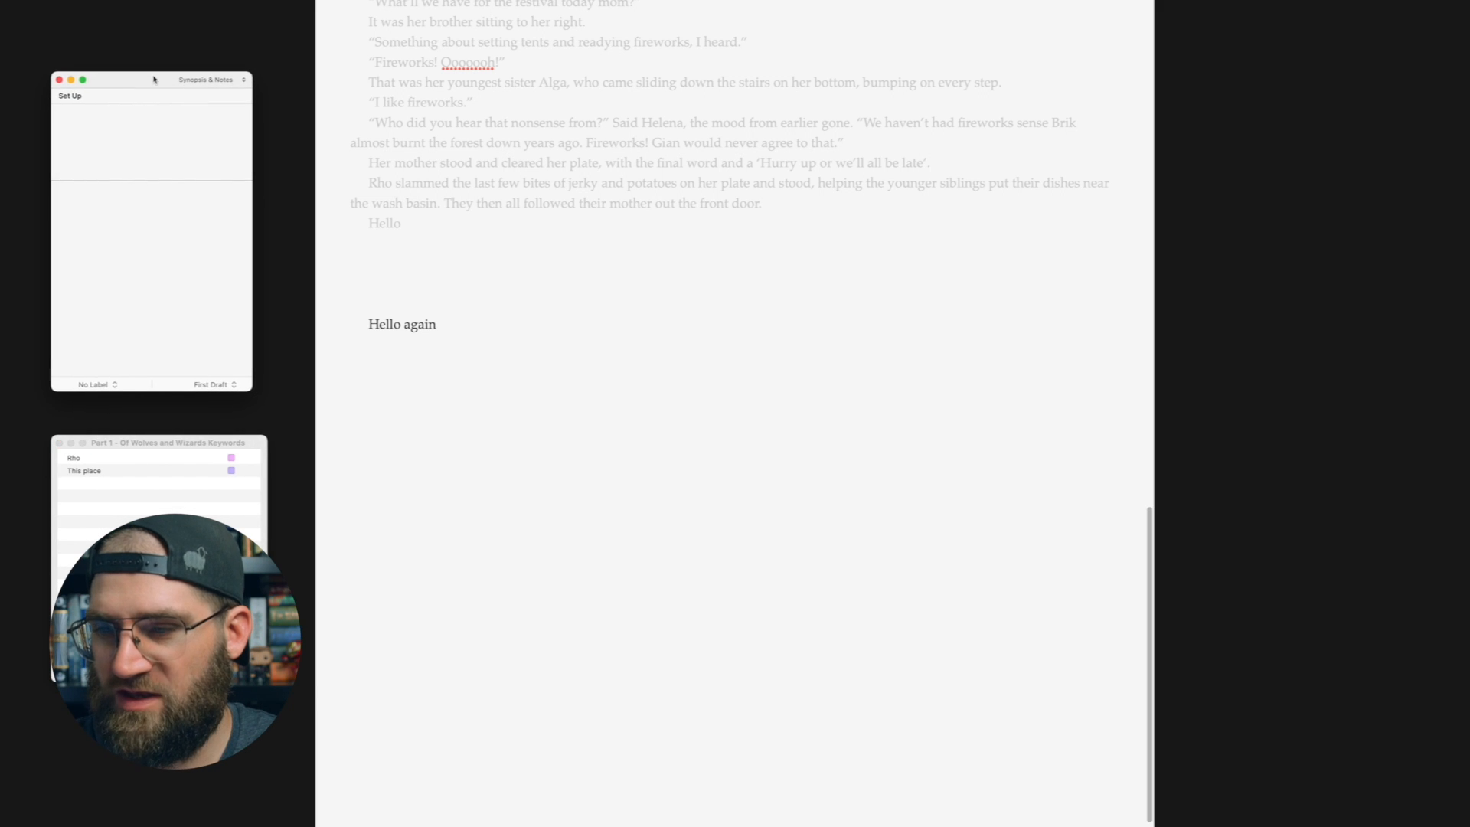
- Look through the project keywords Rho and This place, ending with This place selected
left_click(154, 464)
left_click(128, 471)
left_click(121, 459)
left_click(121, 471)
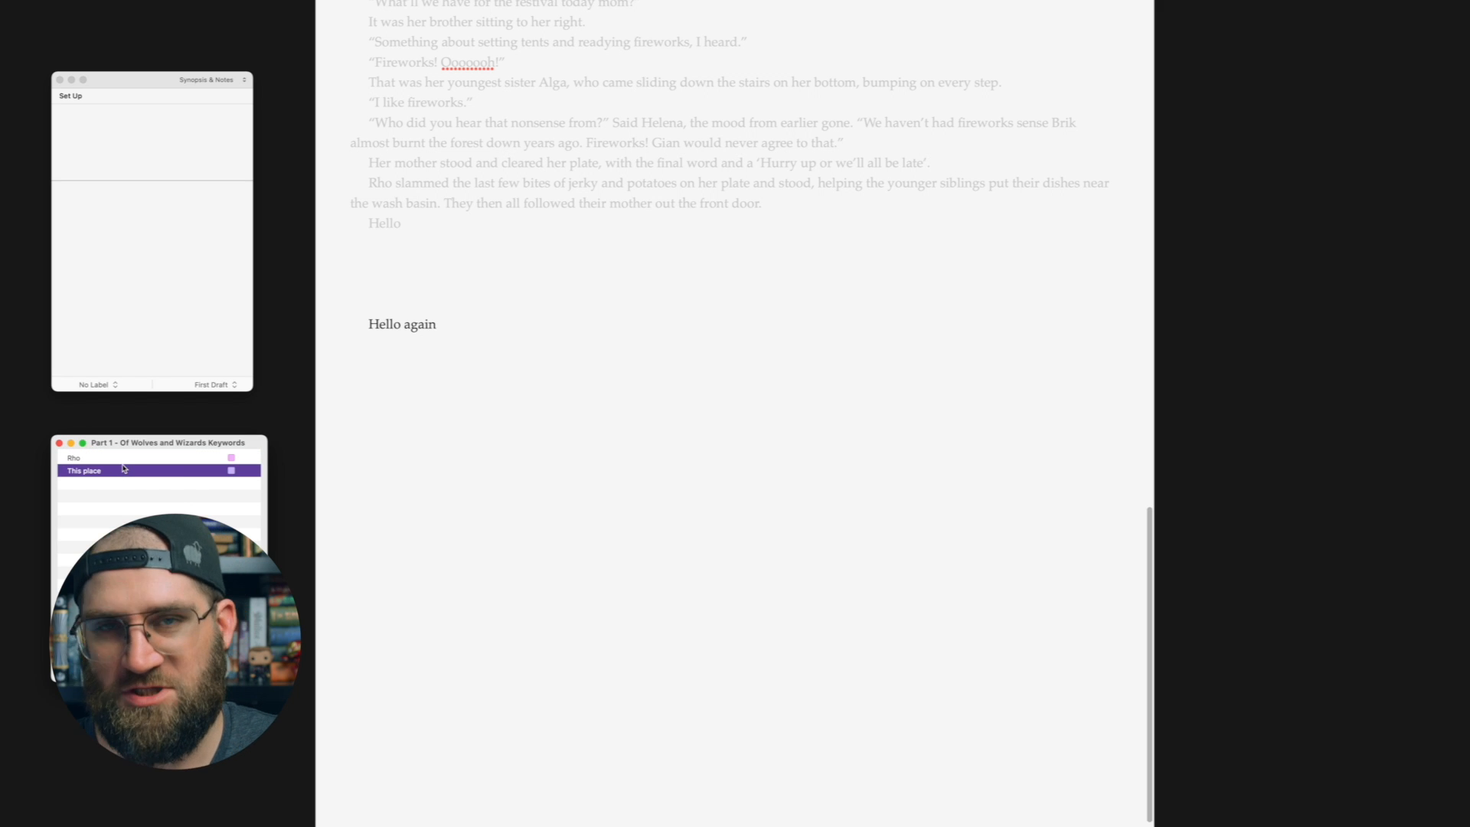
- Adjust the background fade slightly and place the cursor back on the empty line below "Hello again"
mouse_move(735, 793)
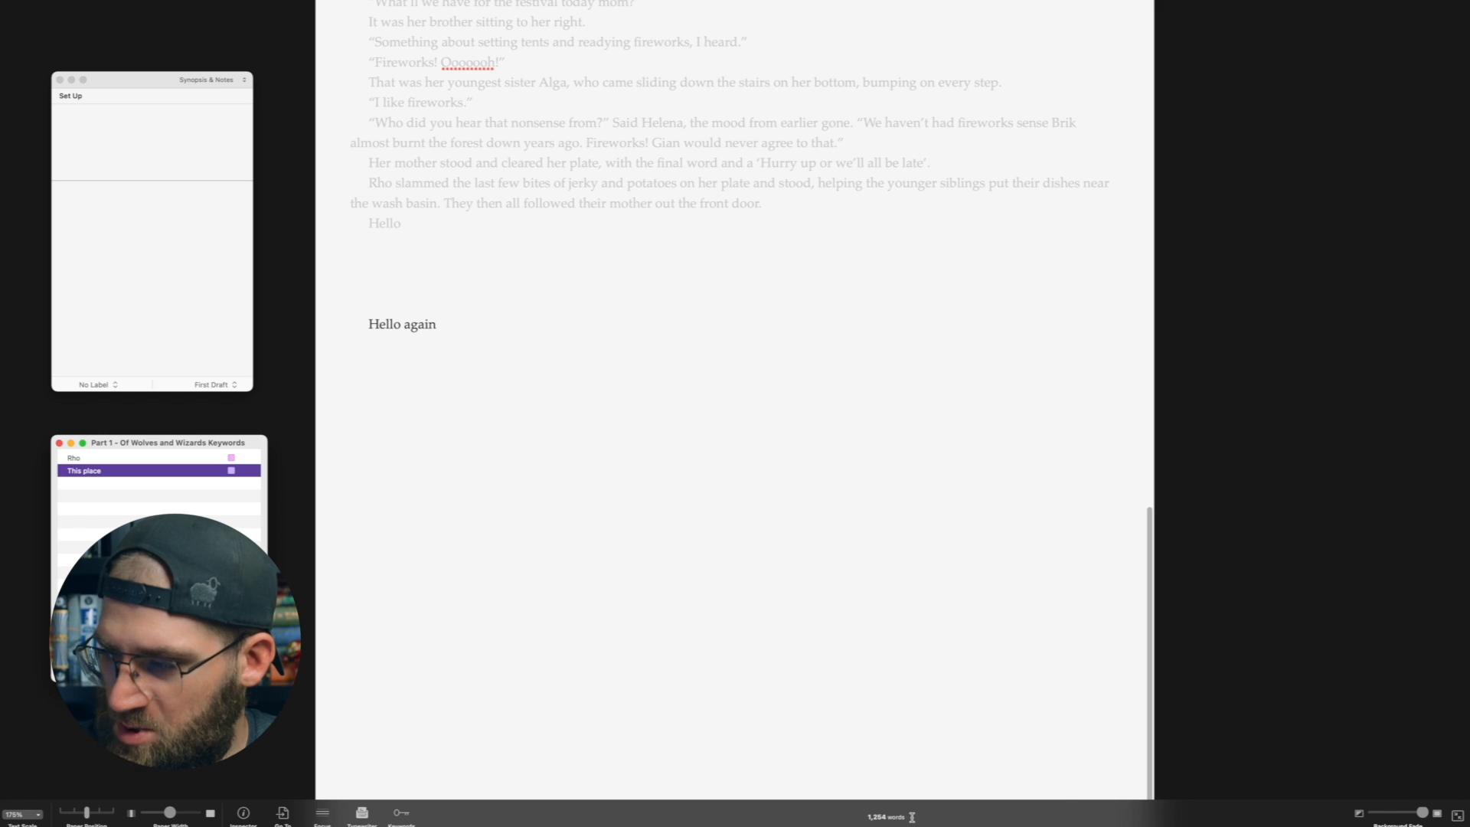
mouse_move(912, 817)
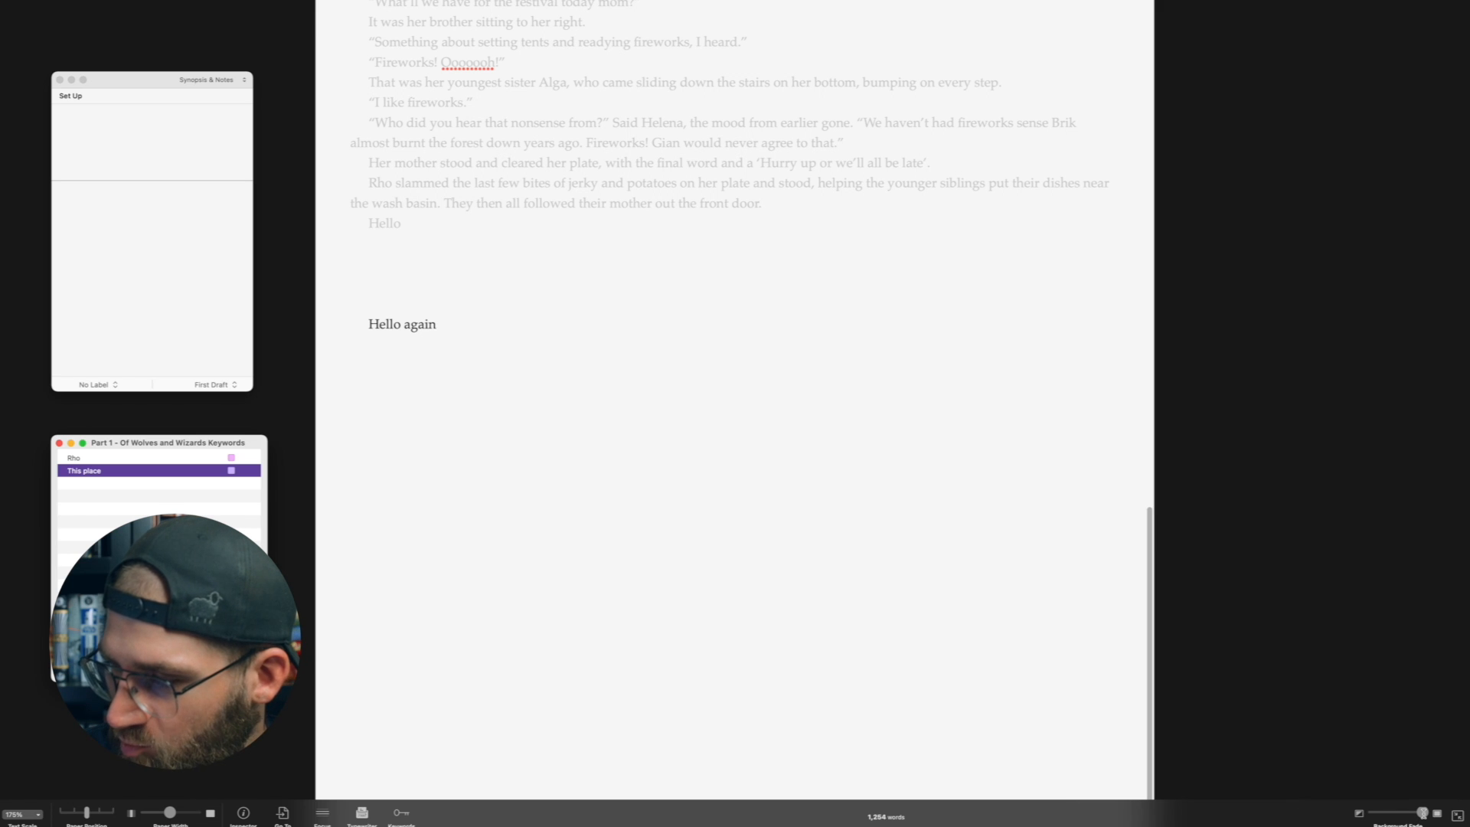
mouse_move(1422, 813)
left_mouse_down()
mouse_move(1408, 812)
mouse_move(1428, 815)
left_mouse_up()
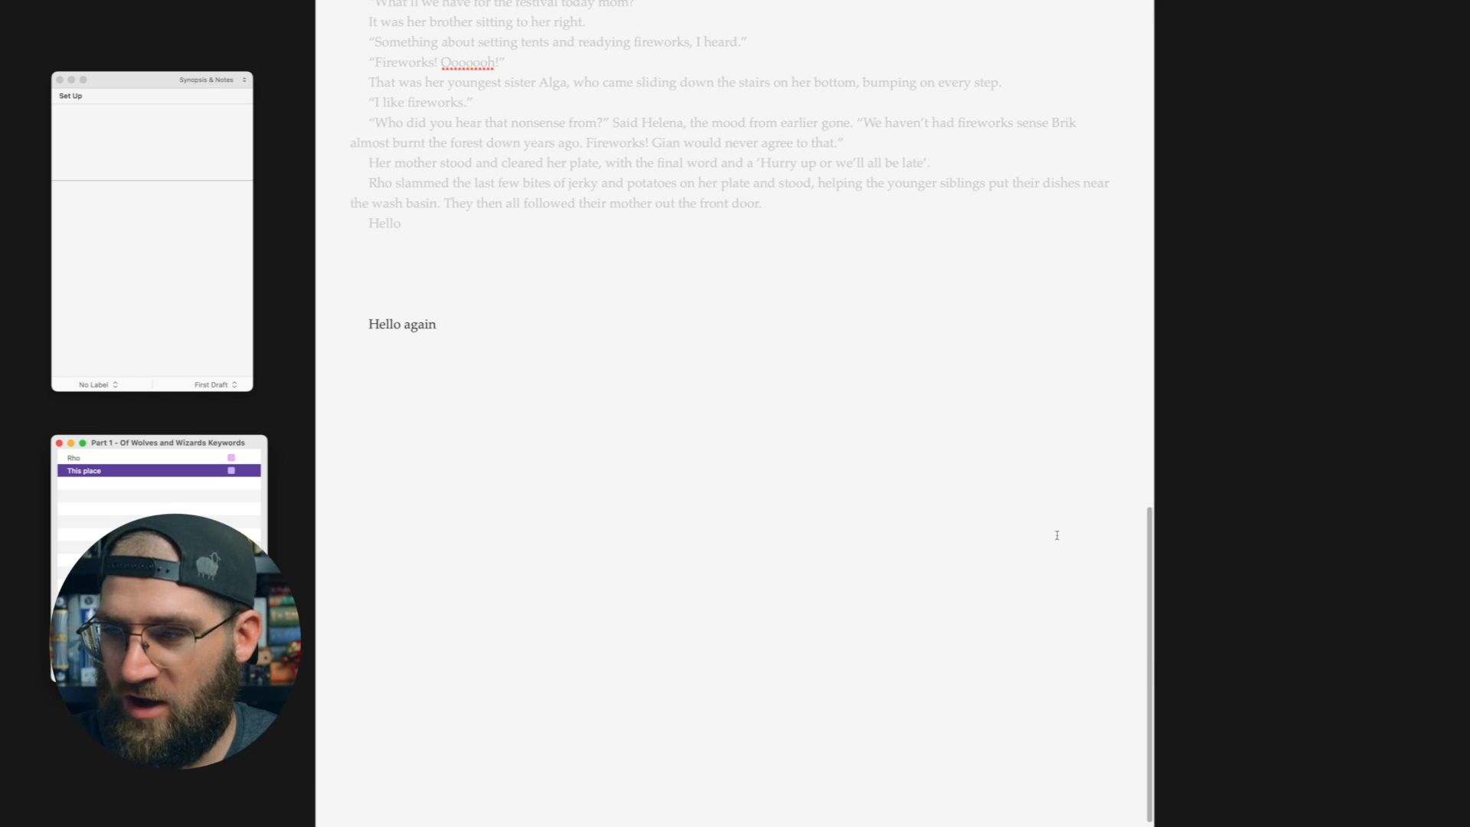
left_click(370, 402)
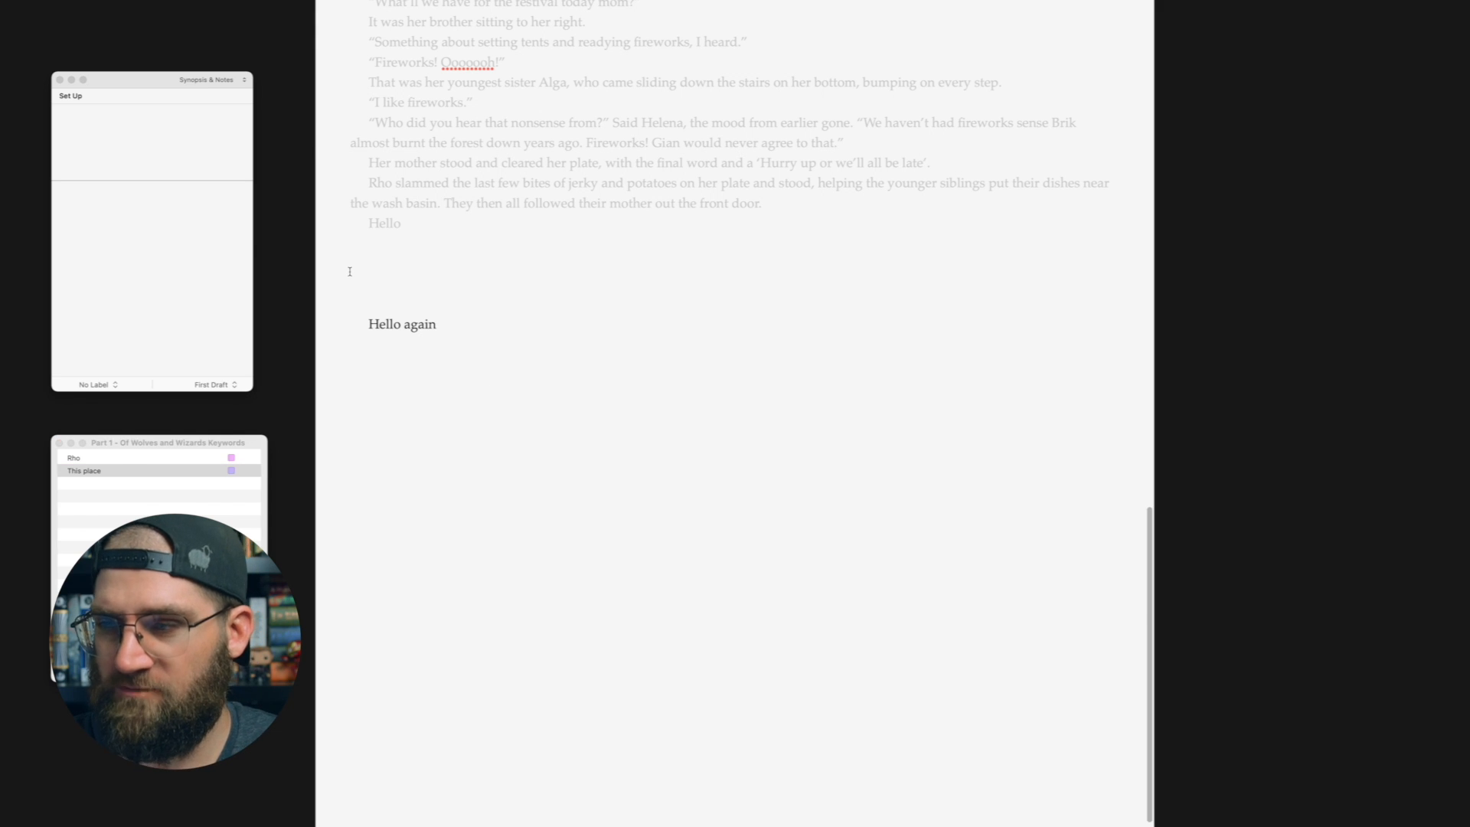